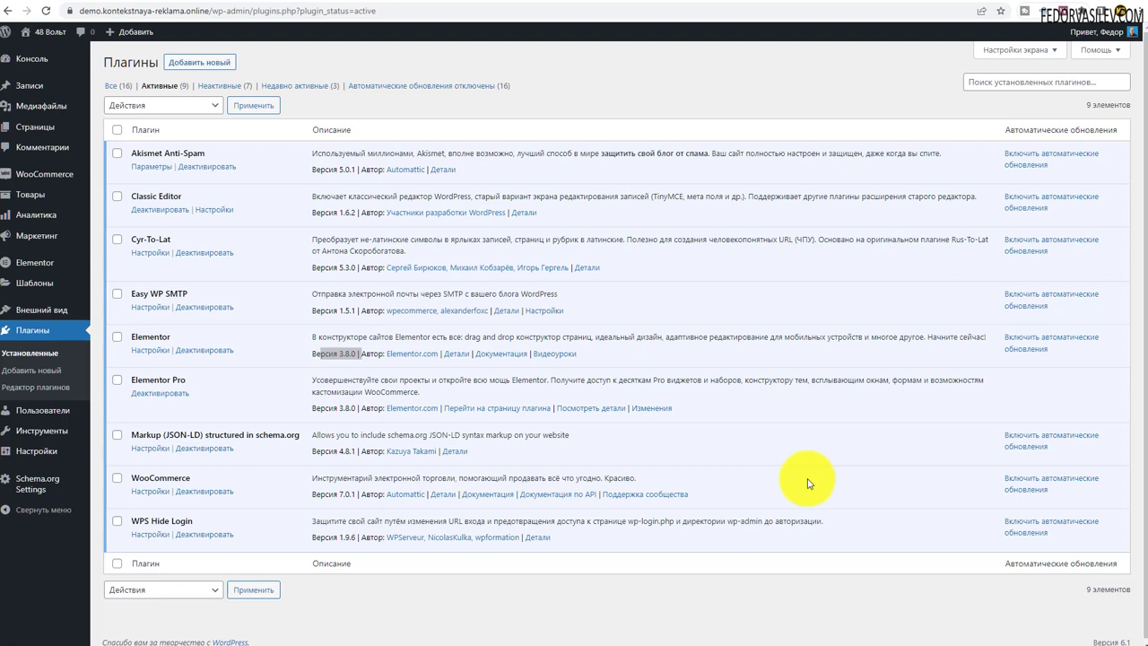
# Examine the Зациклить experiment, its description and its Флексбокс-контейнер requirement in the Elementor experiment settings.
pyautogui.moveTo(203, 380); pyautogui.dragTo(225, 387)
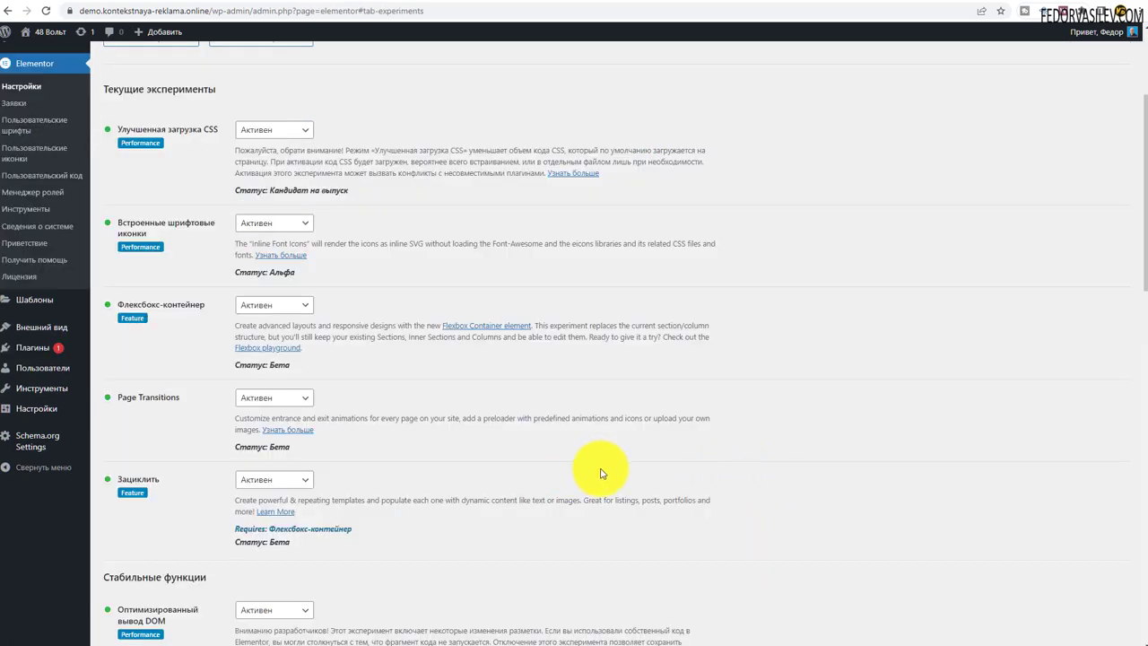
pyautogui.scroll(-1, 469, 413)
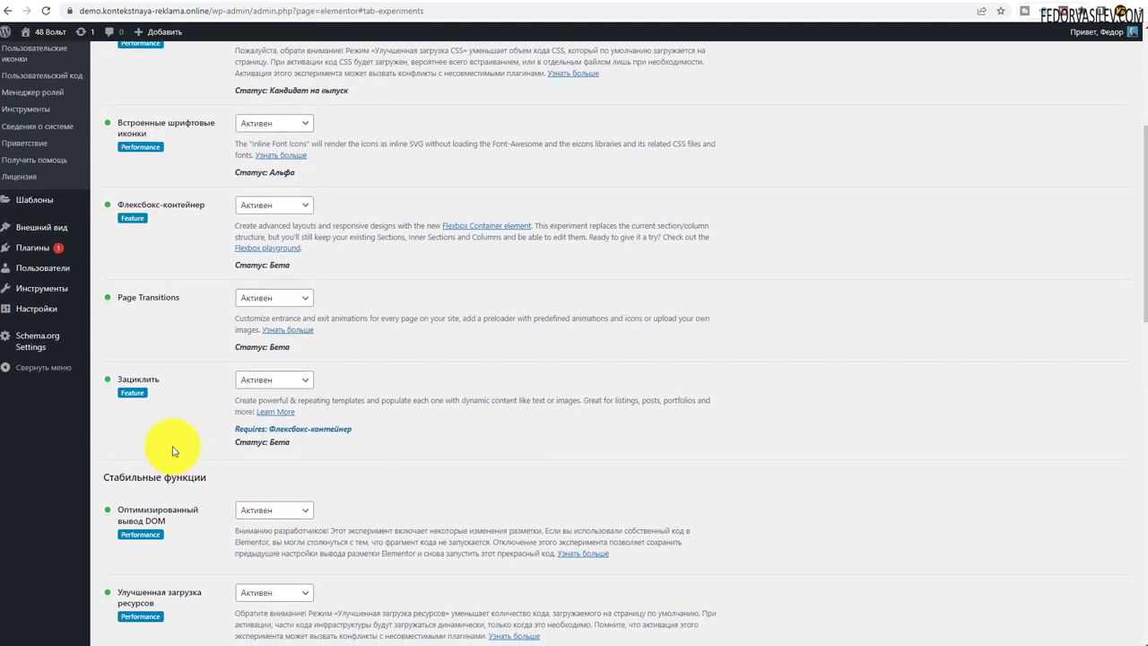
pyautogui.doubleClick(139, 380)
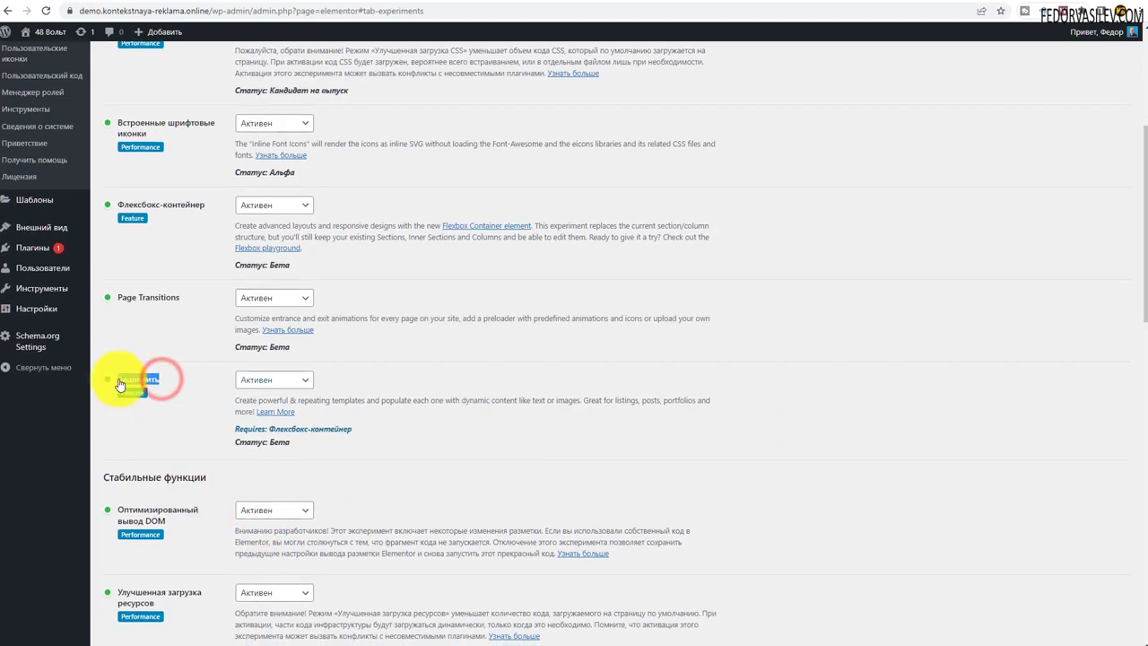
pyautogui.click(184, 393)
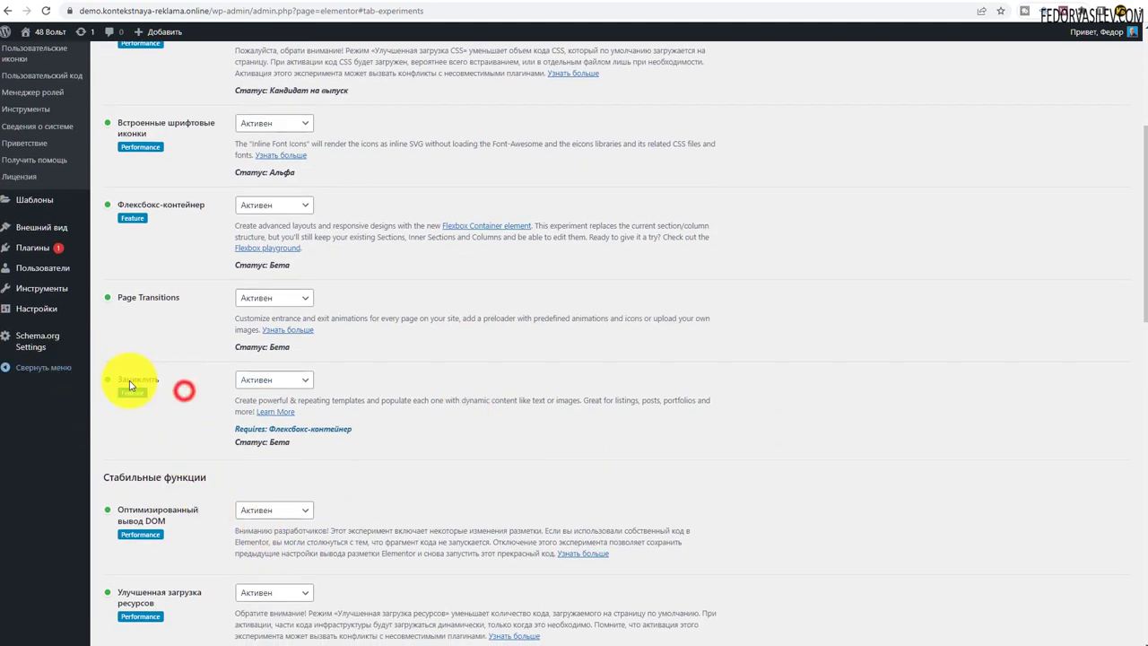
pyautogui.click(249, 382)
pyautogui.click(383, 382)
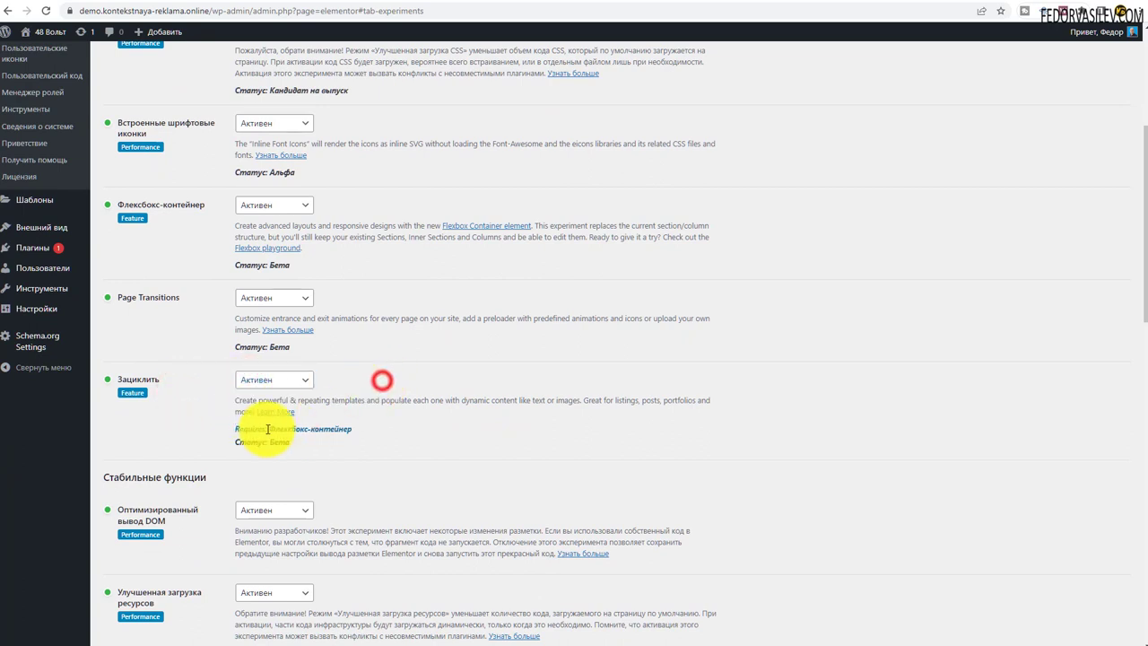
pyautogui.moveTo(325, 423); pyautogui.dragTo(246, 403)
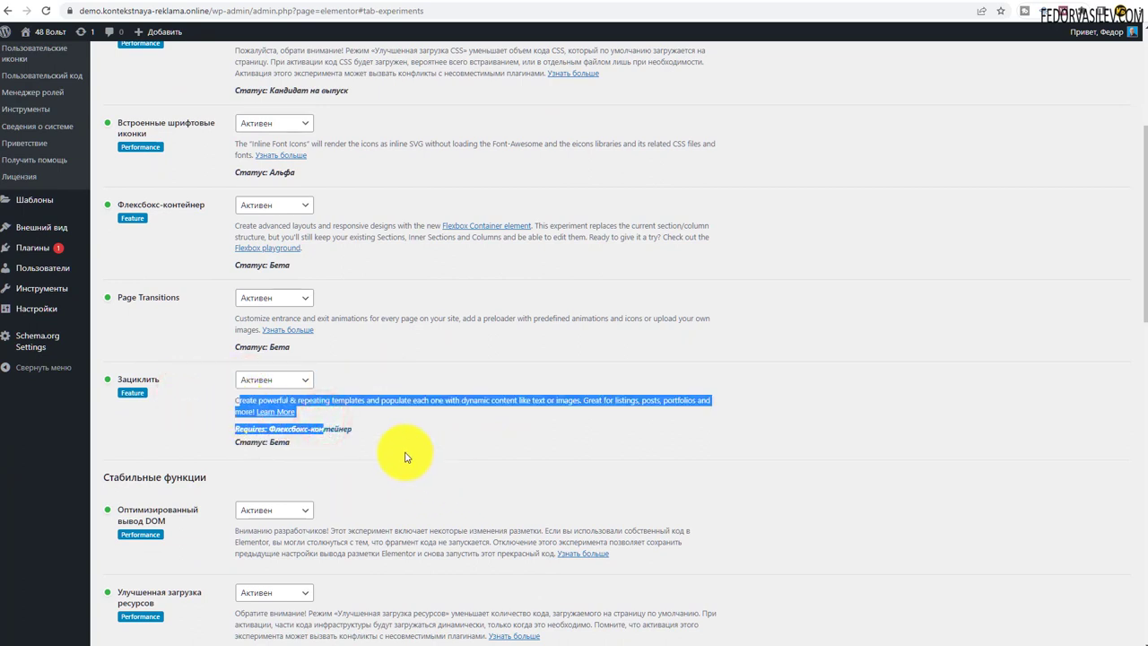
pyautogui.click(388, 448)
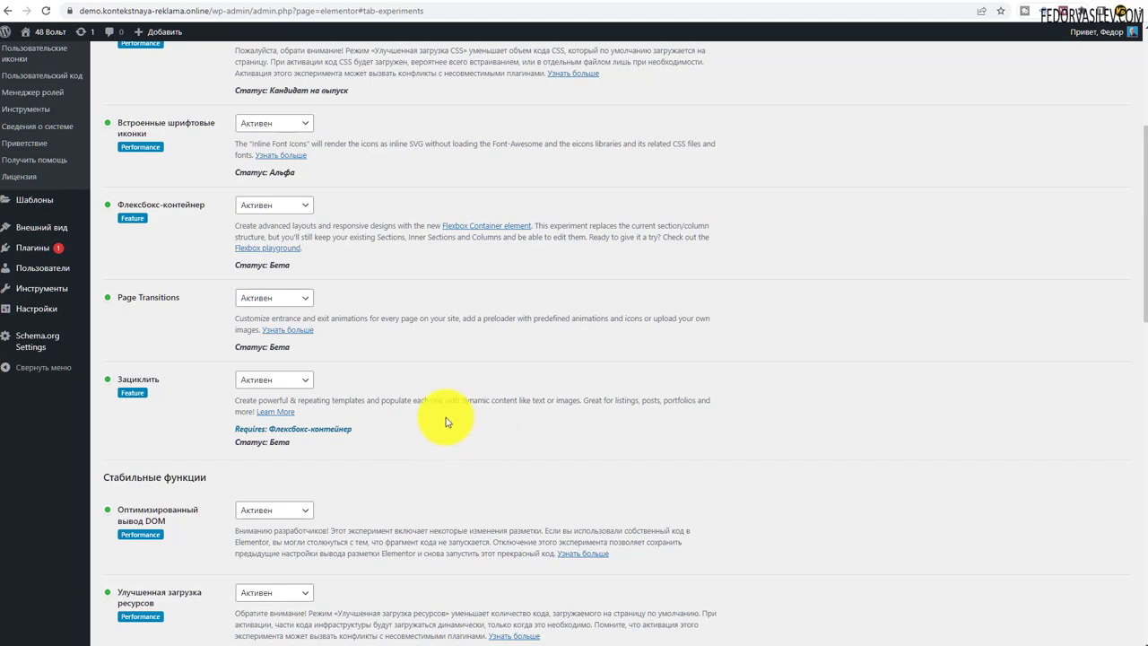
pyautogui.scroll(-15, 448, 418)
pyautogui.click(152, 589)
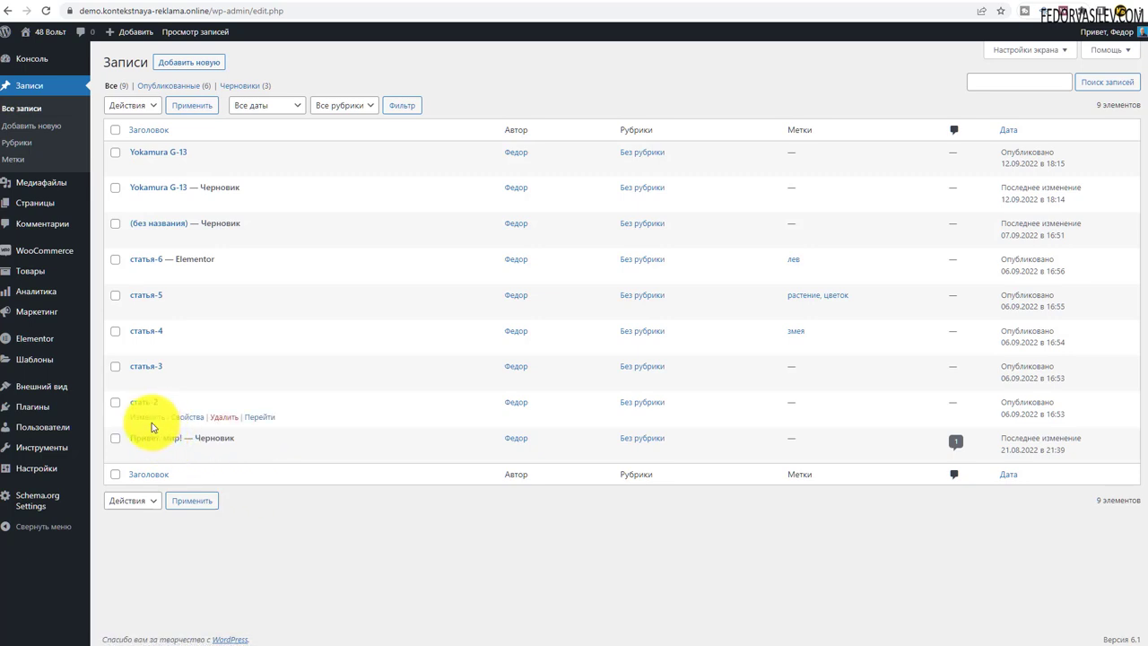
# Open the theme builder (Конструктор темы) and create a new loop item template.
pyautogui.moveTo(23, 363)
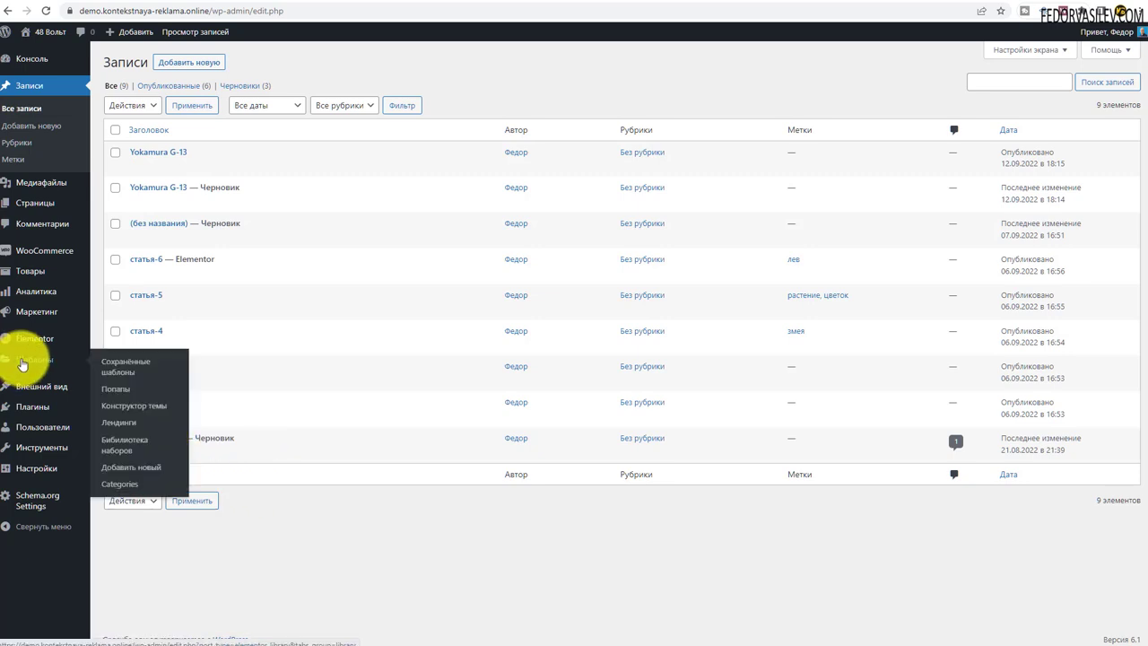
pyautogui.click(151, 405)
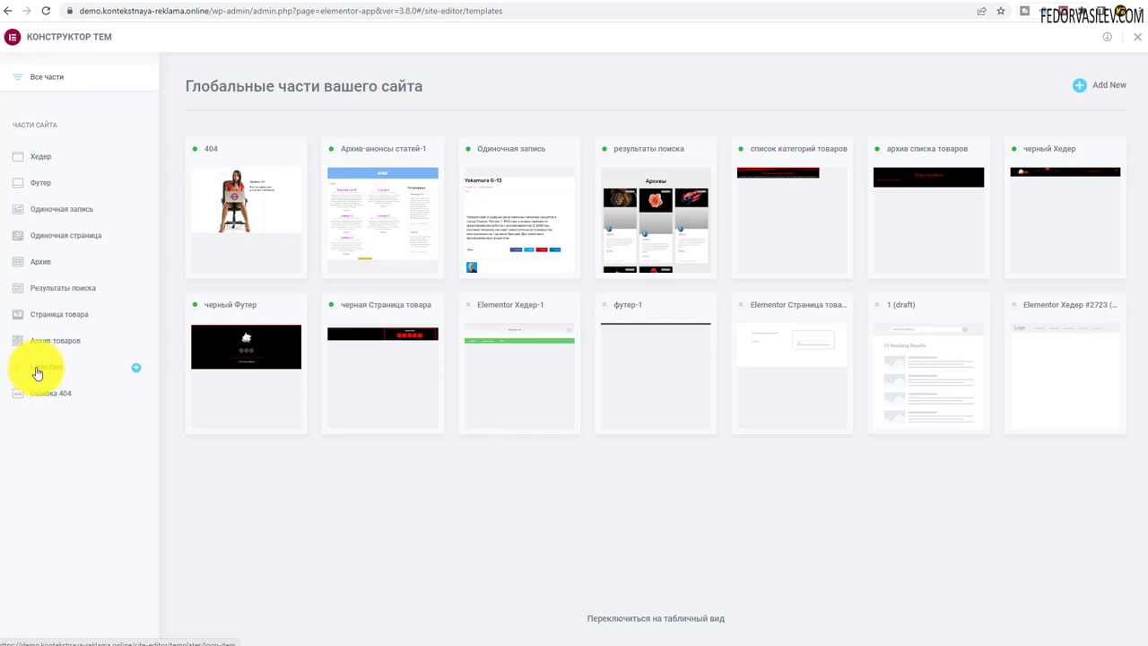
pyautogui.click(135, 367)
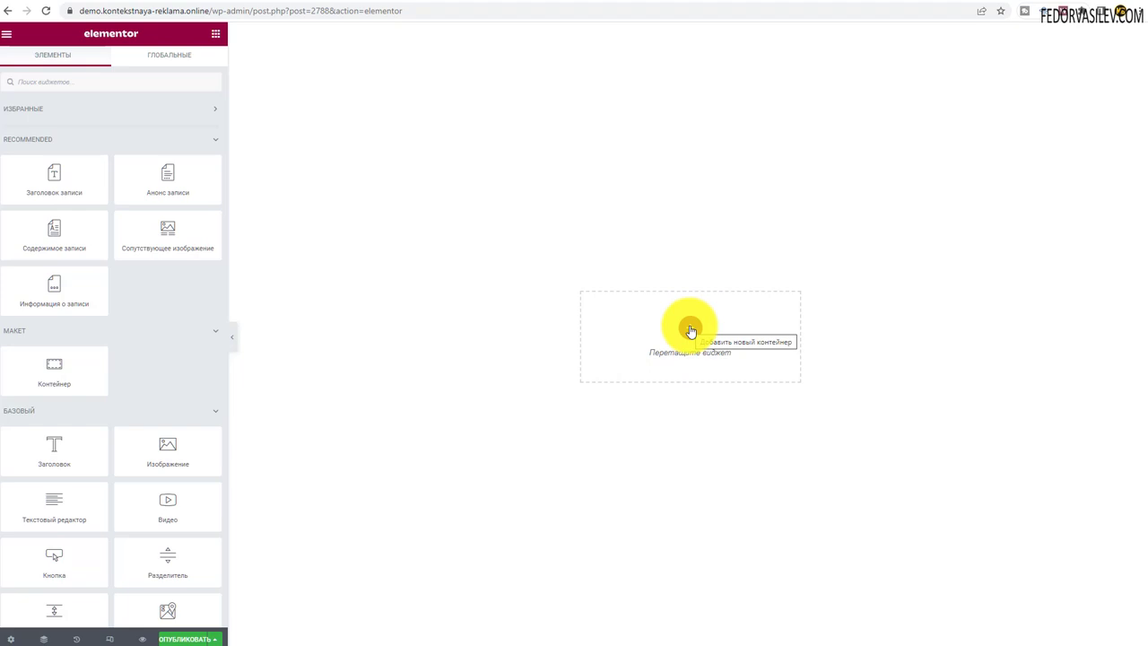
# Add the recommended post excerpt widget (Анонс записи) to the empty loop item template.
pyautogui.click(25, 137)
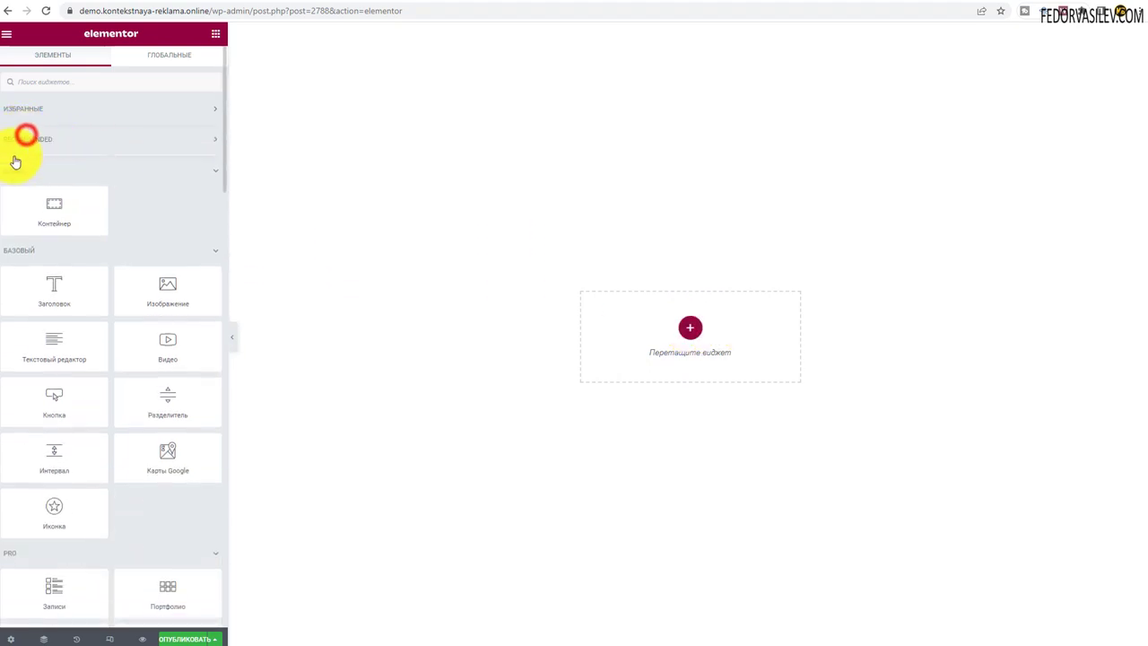
pyautogui.click(31, 140)
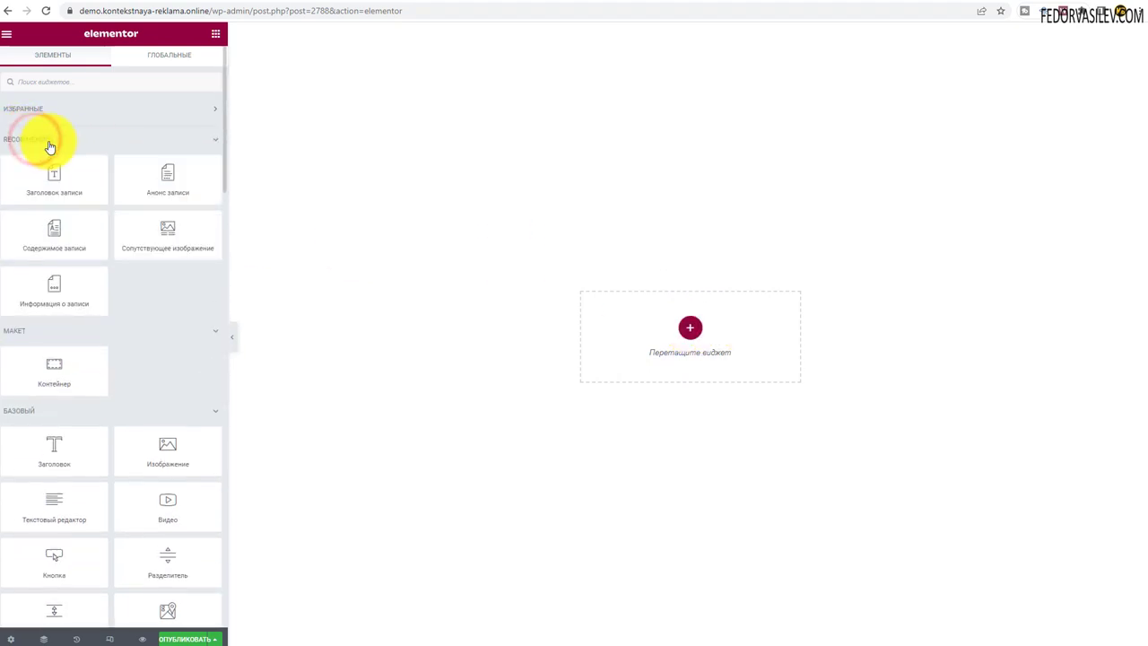
pyautogui.scroll(-1, 96, 147)
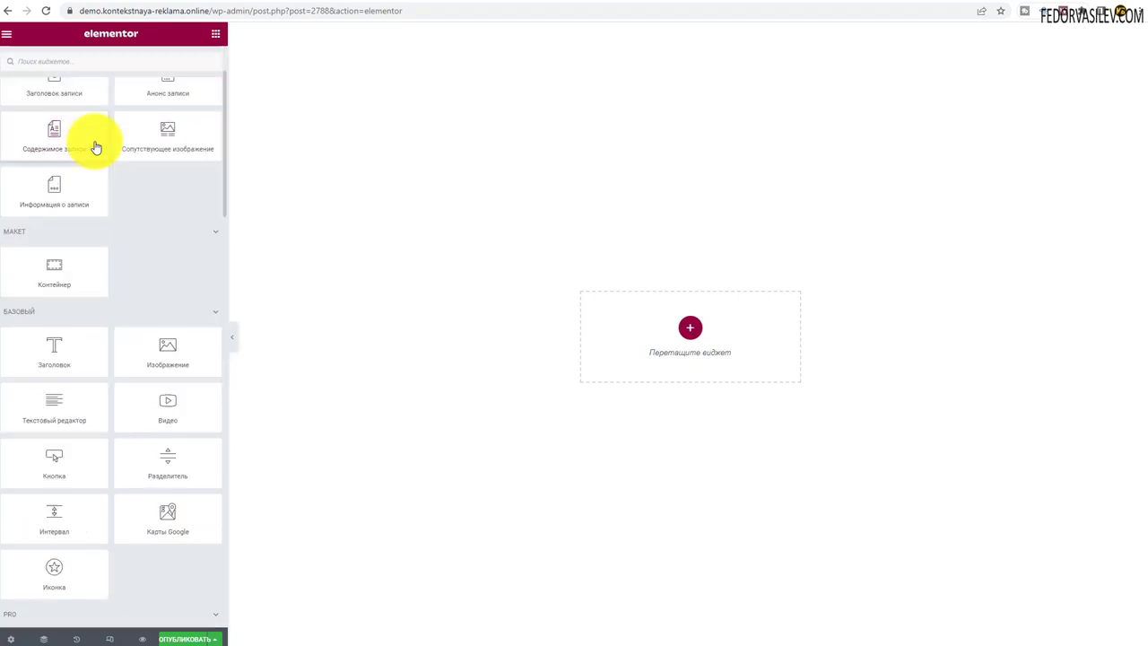
pyautogui.scroll(1, 98, 314)
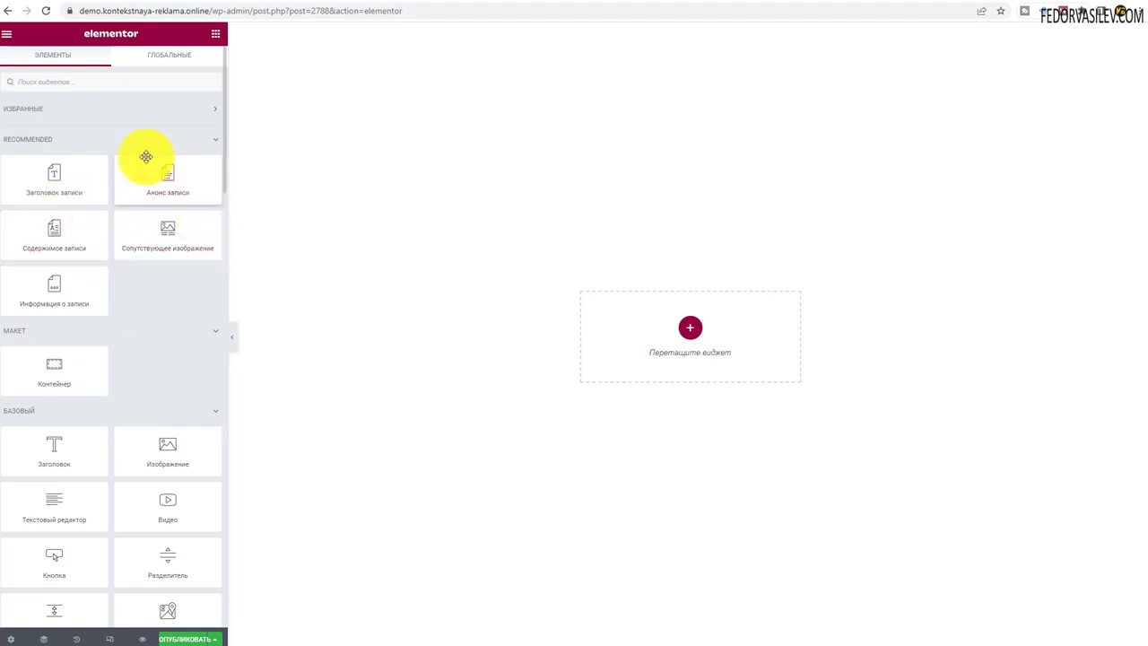
pyautogui.moveTo(171, 181); pyautogui.dragTo(681, 325)
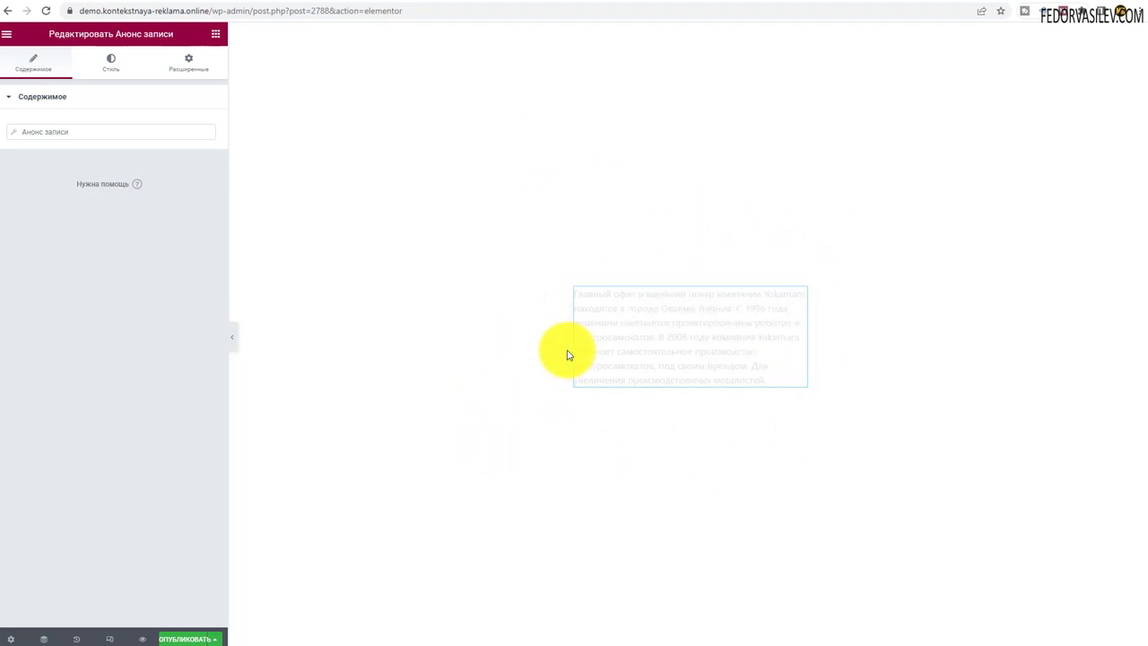
pyautogui.click(13, 135)
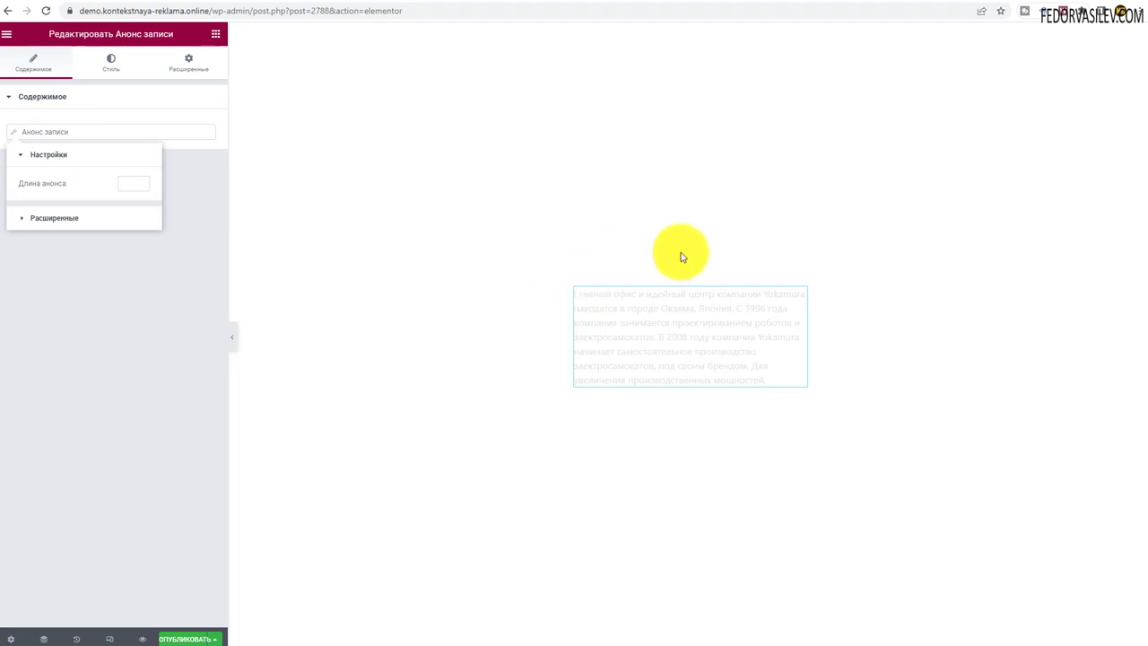
pyautogui.click(94, 116)
# Set the post excerpt's text colour to black.
pyautogui.click(107, 59)
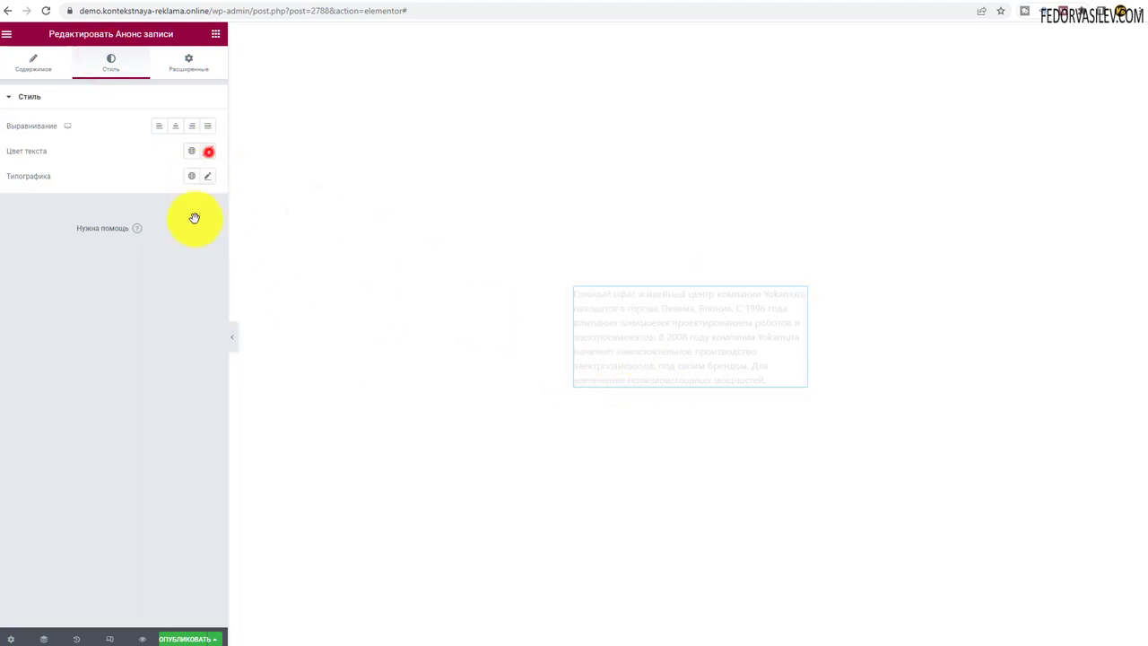
pyautogui.click(207, 151)
pyautogui.click(207, 294)
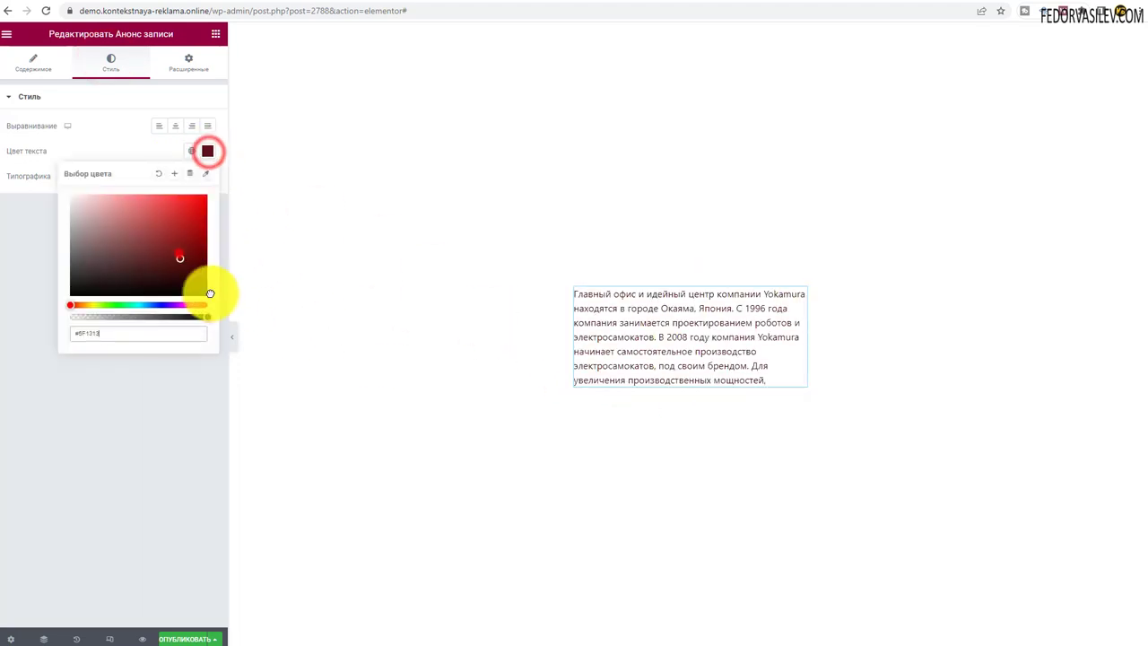
pyautogui.click(189, 386)
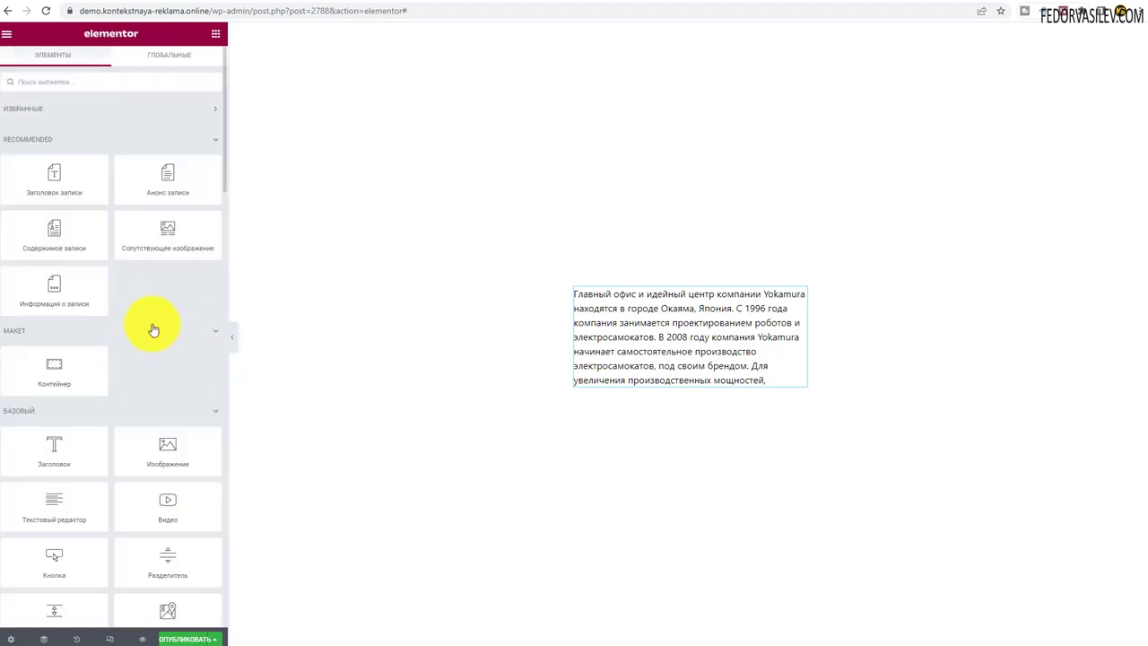
# Place the featured image widget (Сопутствующее изображение) above the post excerpt.
pyautogui.moveTo(166, 226); pyautogui.dragTo(634, 289)
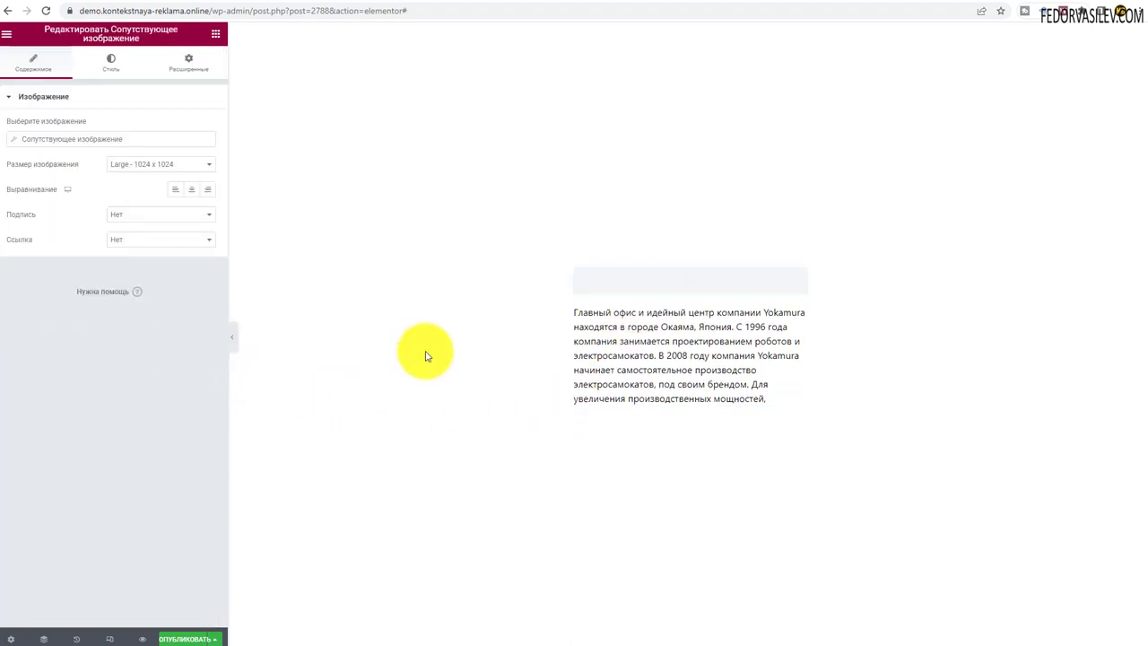
pyautogui.click(16, 141)
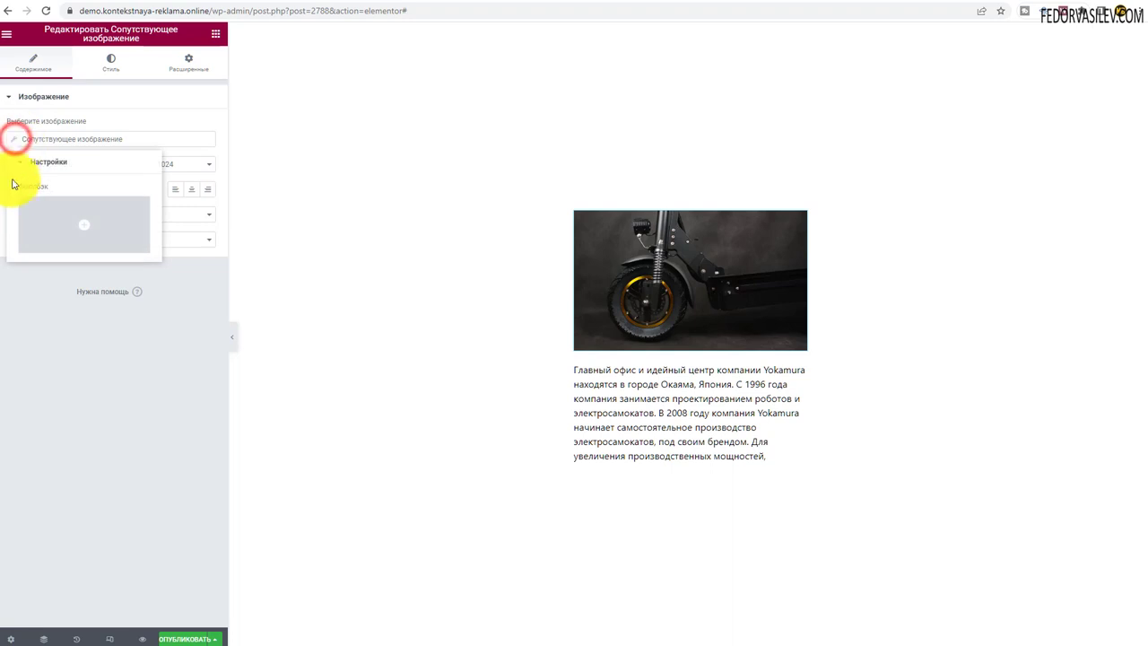
pyautogui.click(99, 118)
# Set the featured image's size to Medium Large - 768 x 0 and centre its alignment.
pyautogui.click(136, 165)
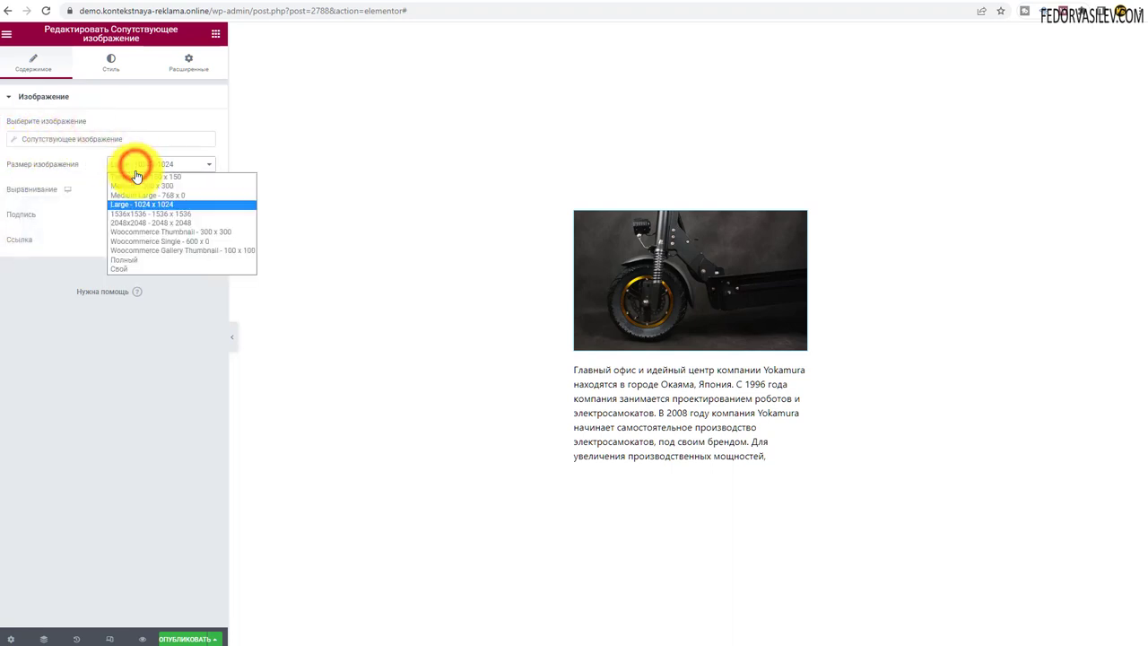
pyautogui.click(140, 186)
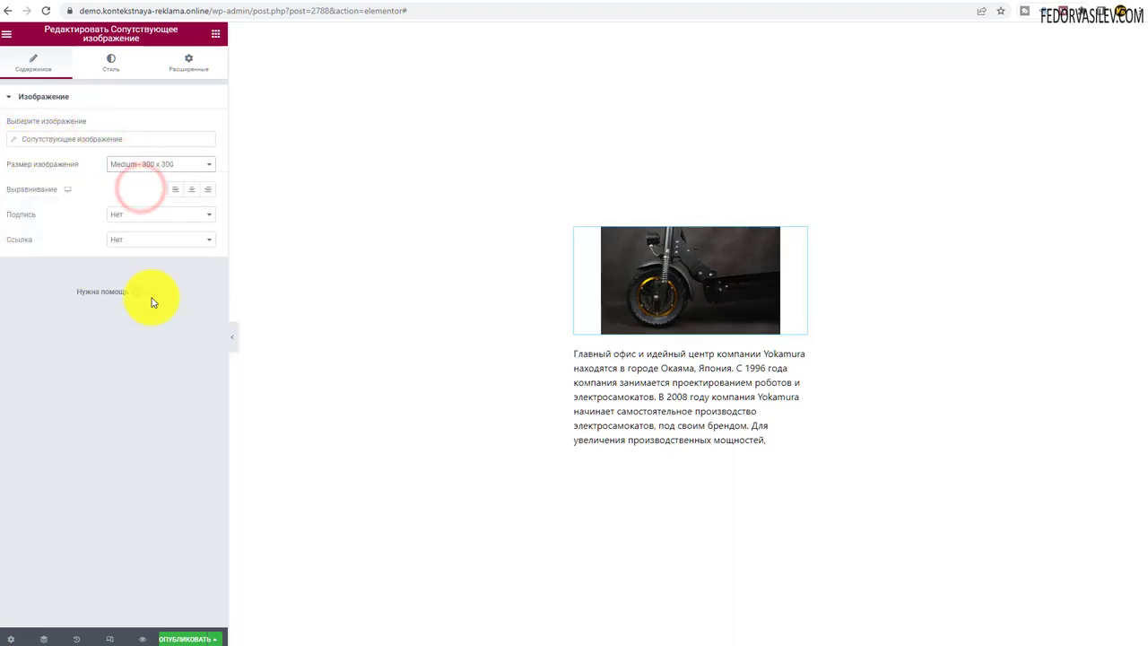
pyautogui.click(140, 172)
pyautogui.click(159, 196)
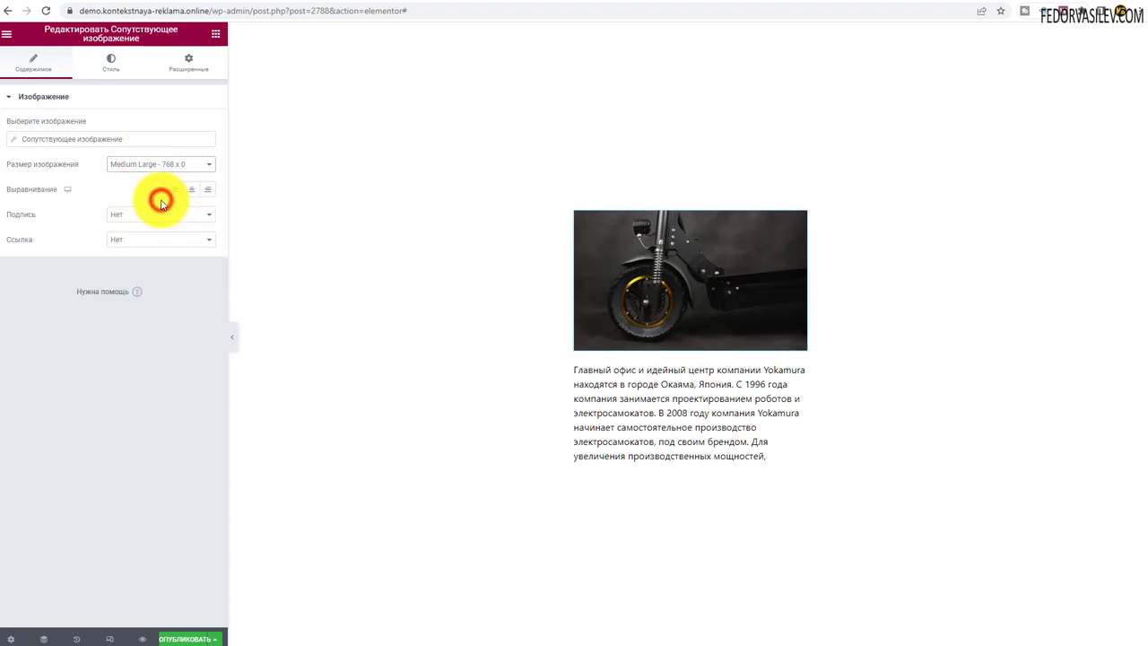
pyautogui.click(191, 187)
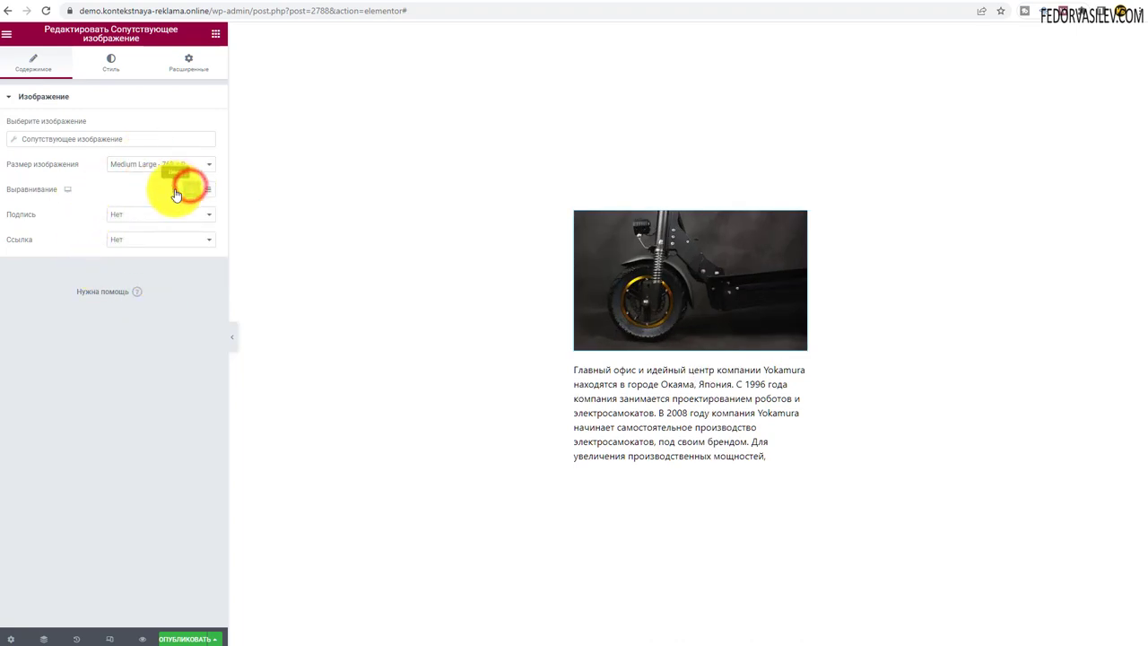
# Give the featured image a custom link (Произвольная ссылка) that uses the dynamic tag URL записи.
pyautogui.click(124, 240)
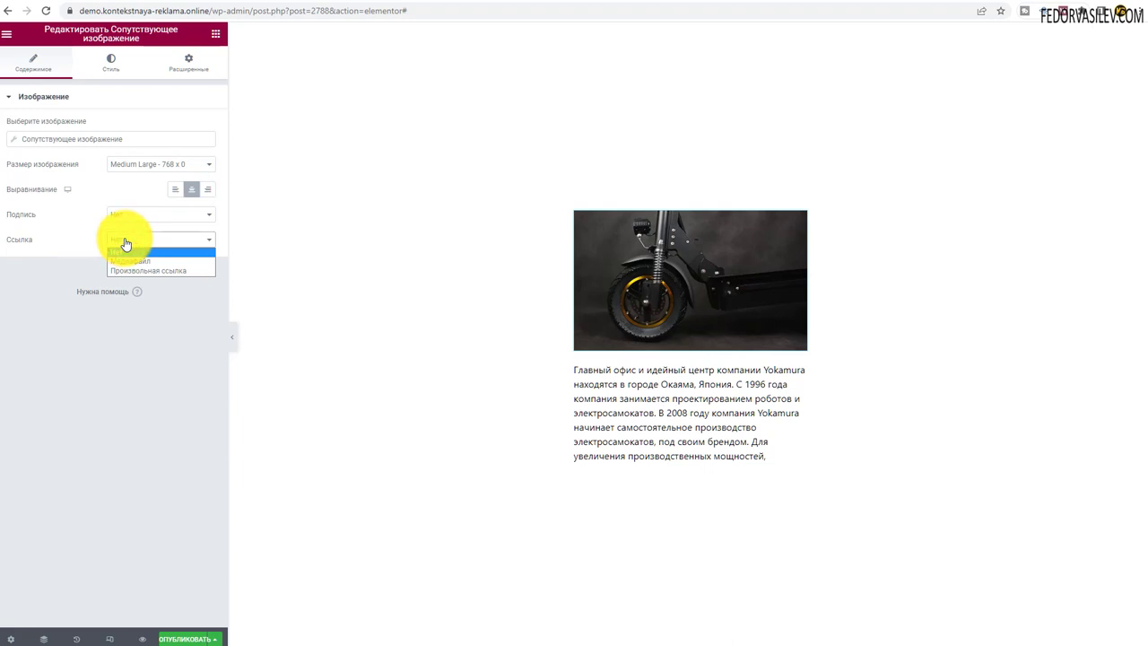
pyautogui.click(133, 270)
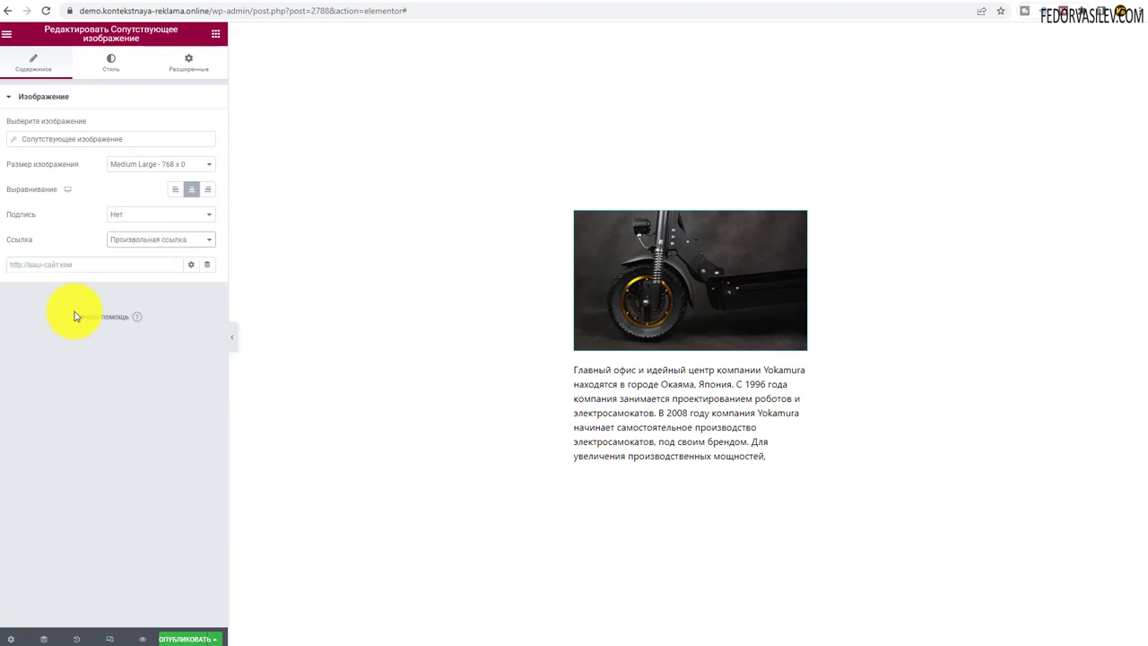
pyautogui.click(206, 267)
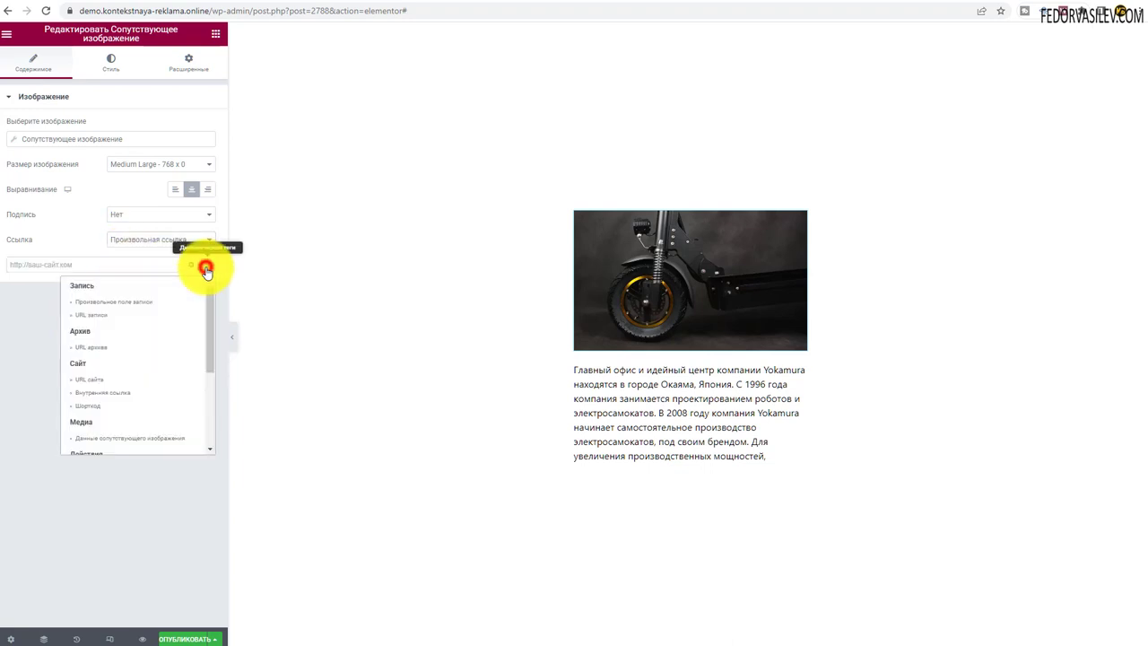
pyautogui.click(96, 319)
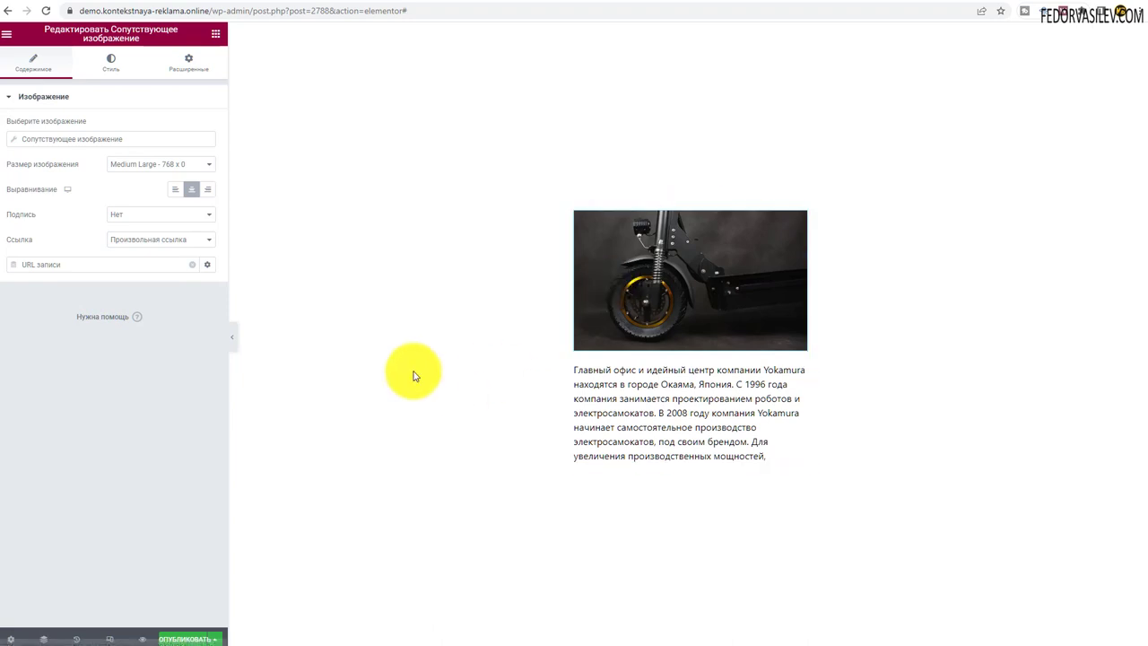
# Insert the post info widget (Информация о записи) between the image and the excerpt, and remove its Comments item.
pyautogui.moveTo(39, 302)
pyautogui.mouseDown()
pyautogui.moveTo(397, 416)
pyautogui.moveTo(649, 356)
pyautogui.moveTo(653, 378)
pyautogui.moveTo(446, 425)
pyautogui.mouseUp()
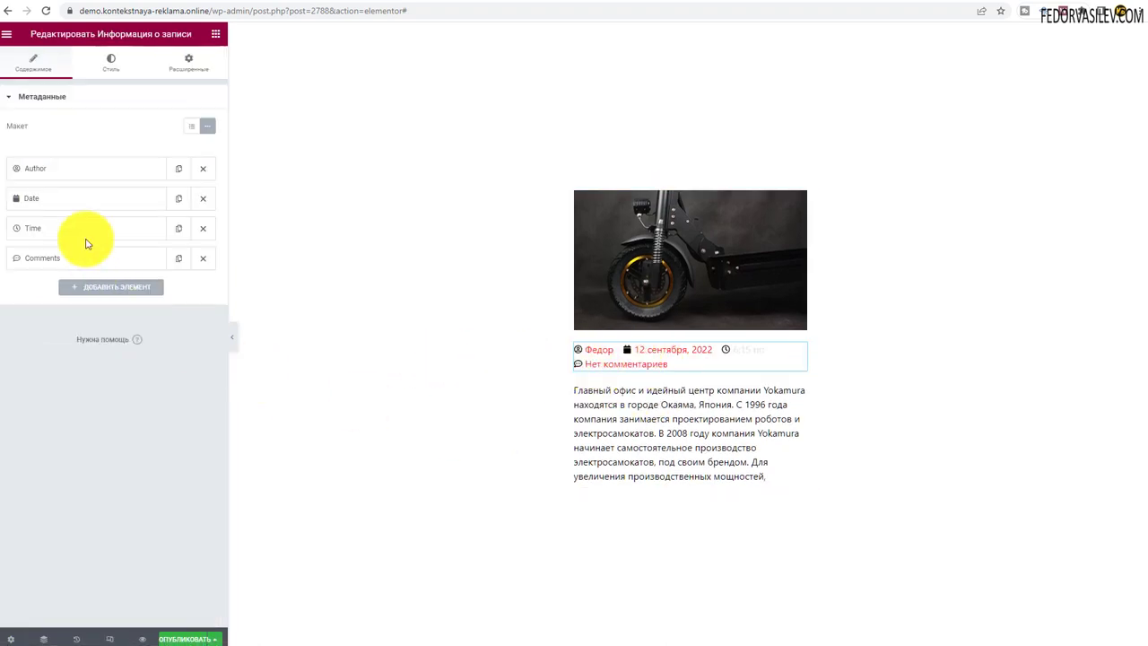
pyautogui.click(51, 170)
pyautogui.click(126, 197)
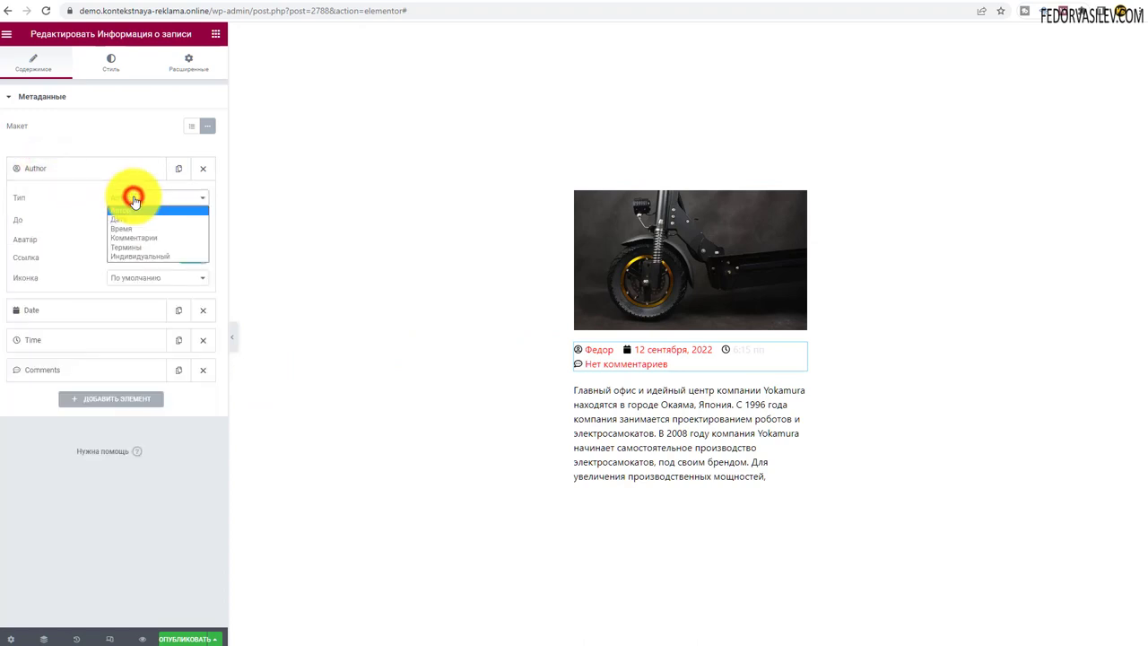
pyautogui.click(130, 196)
pyautogui.click(113, 170)
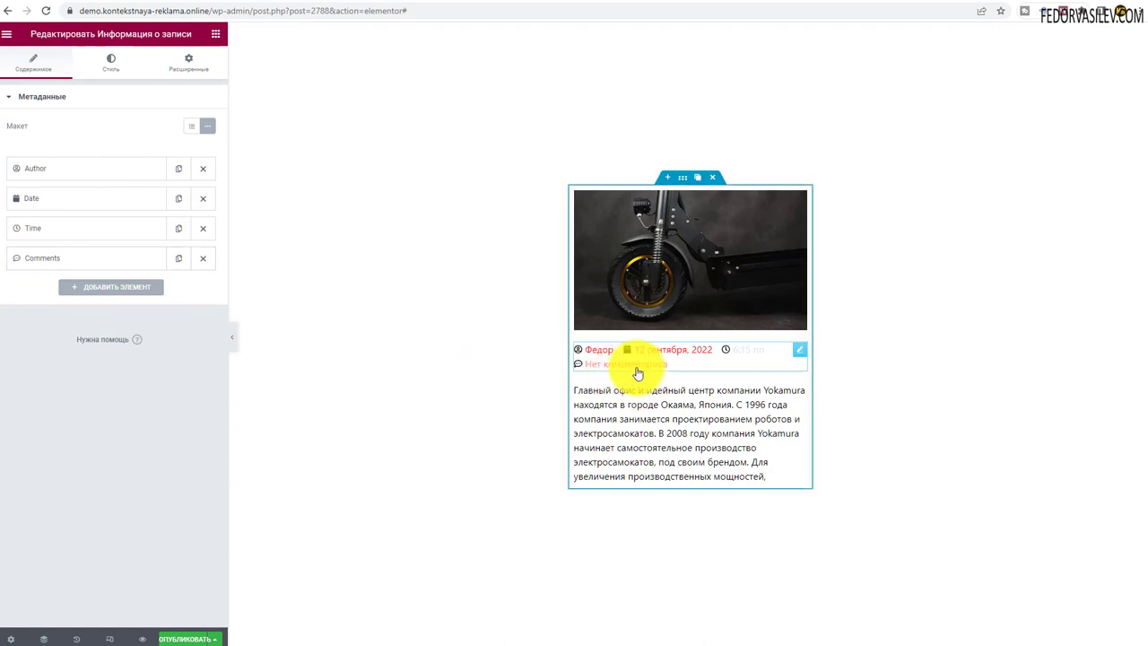
pyautogui.click(202, 259)
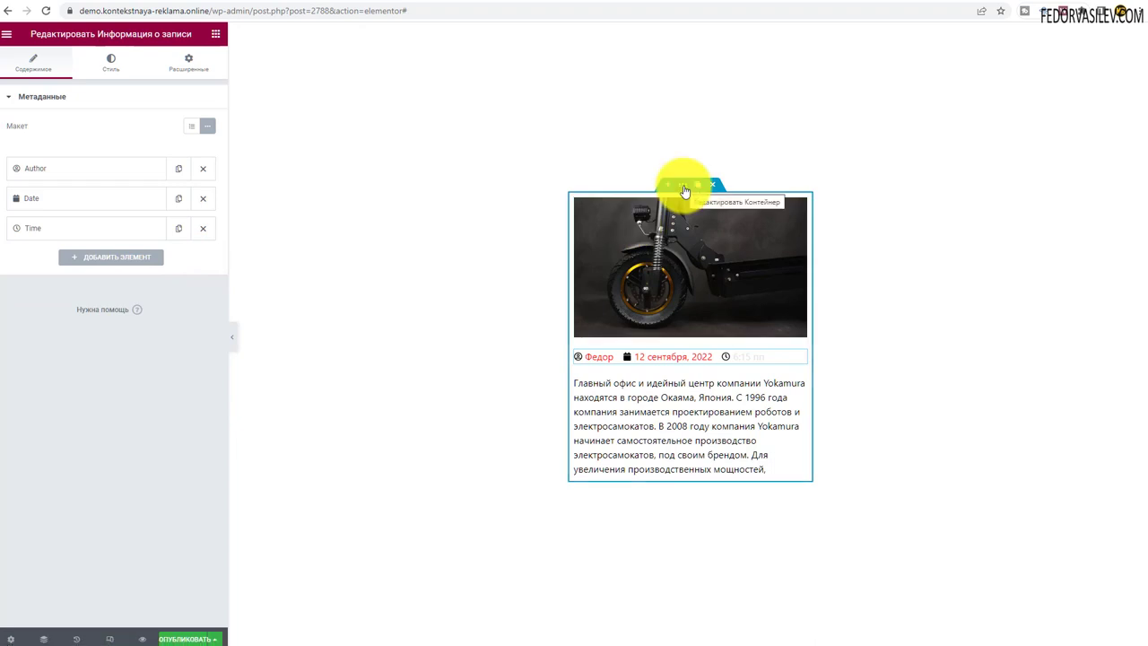
# Give the card's container a solid border (Сплошная) with a width of 1 px on all sides.
pyautogui.click(683, 187)
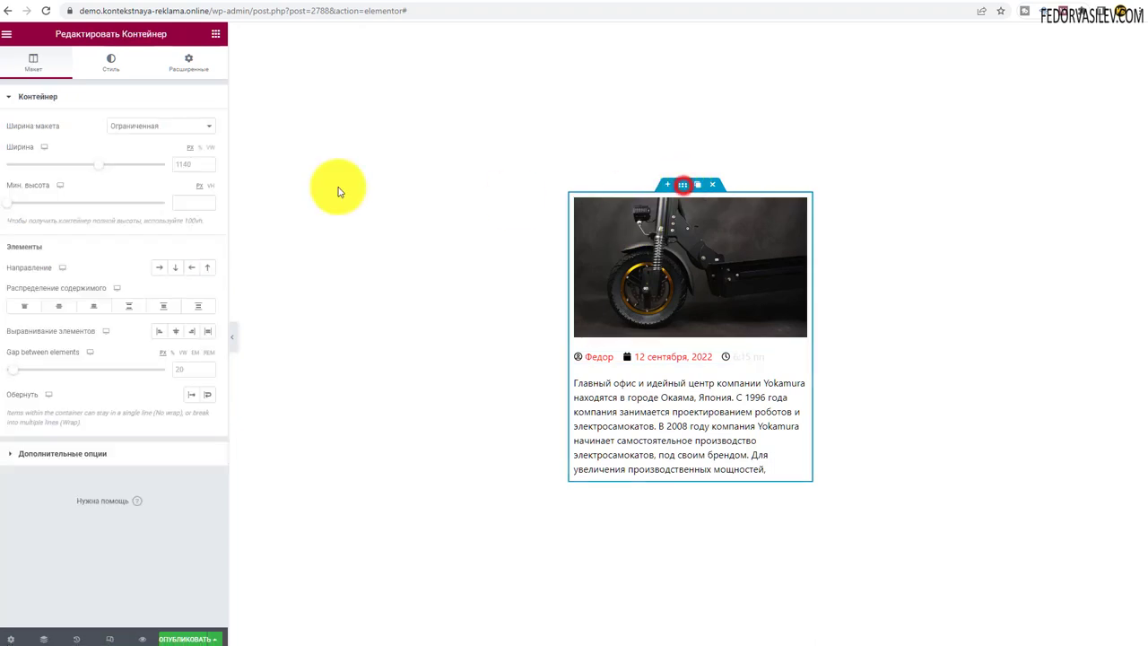
pyautogui.click(107, 63)
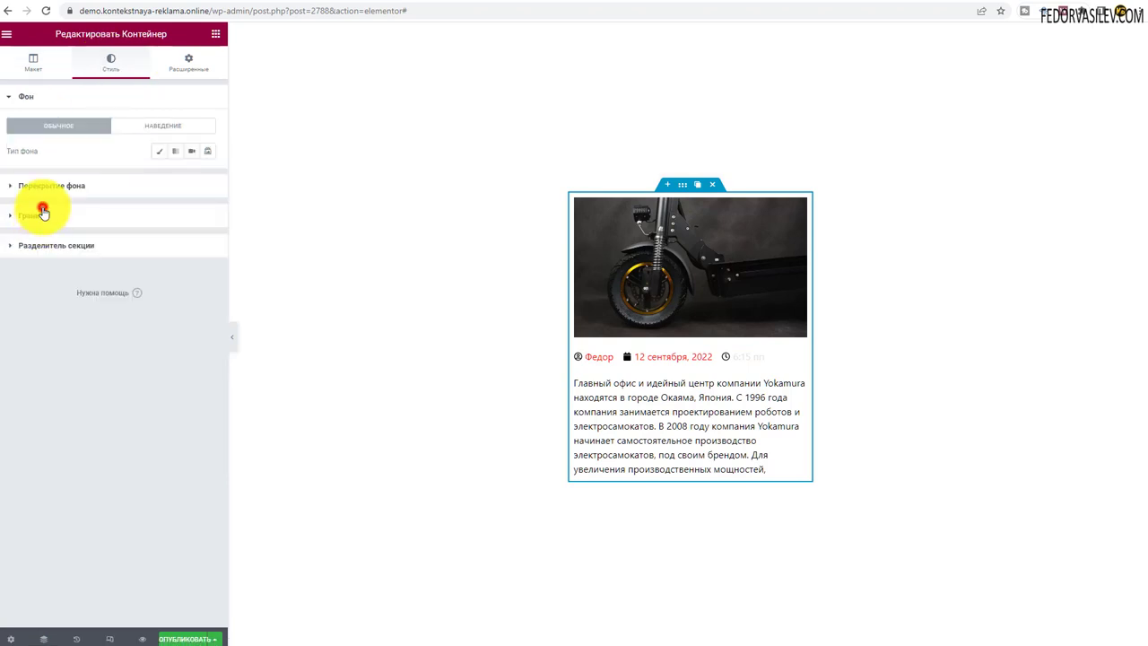
pyautogui.click(40, 210)
pyautogui.click(148, 211)
pyautogui.click(126, 230)
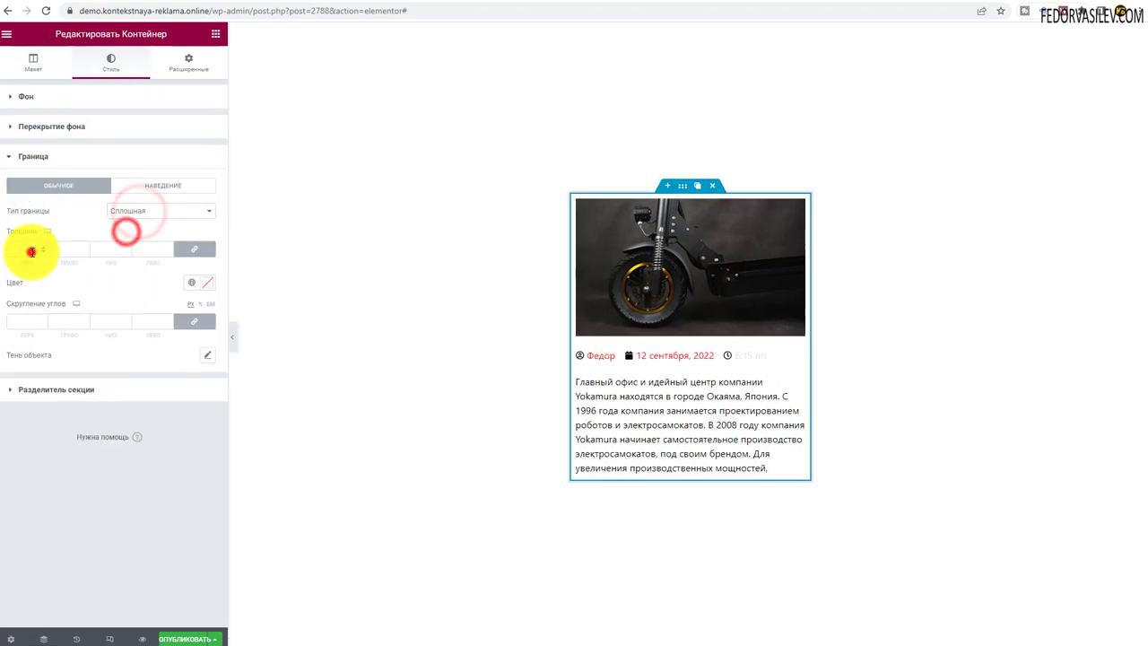
pyautogui.click(31, 252)
pyautogui.write('1')
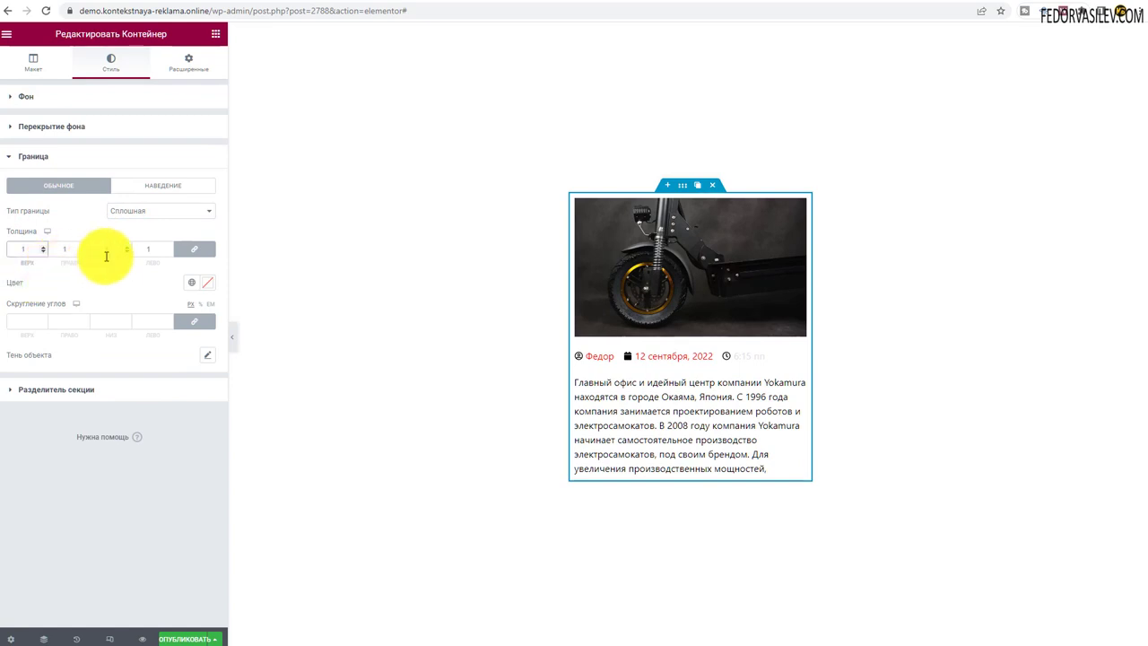
# Colour the container's border red and round its corners by 3 px.
pyautogui.click(208, 285)
pyautogui.click(206, 331)
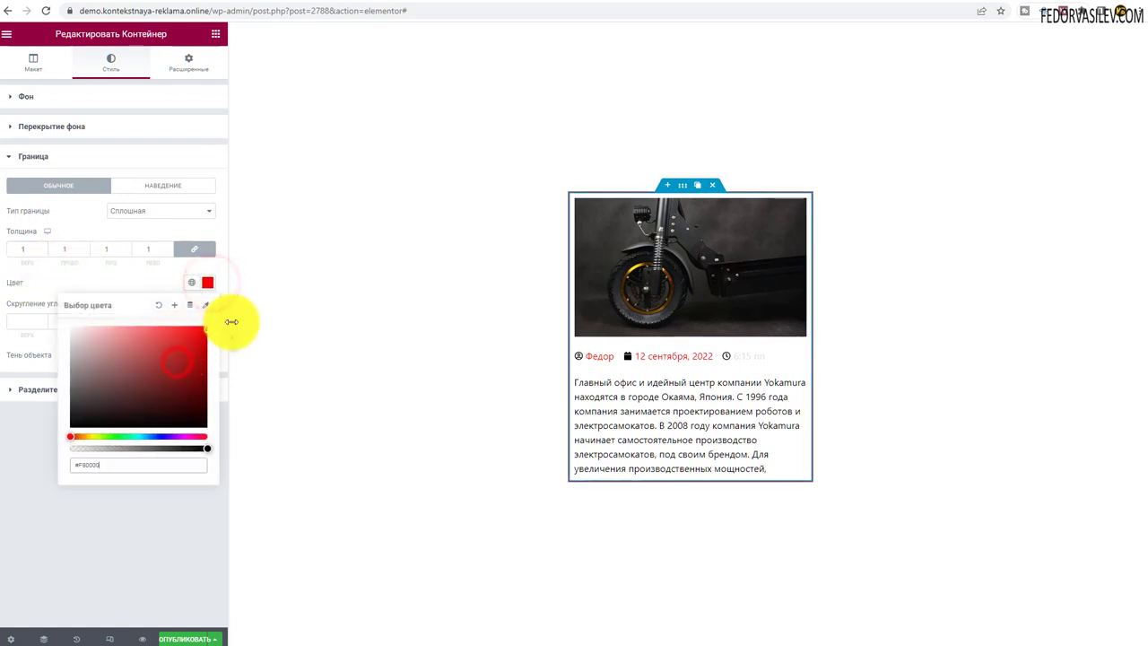
pyautogui.click(21, 250)
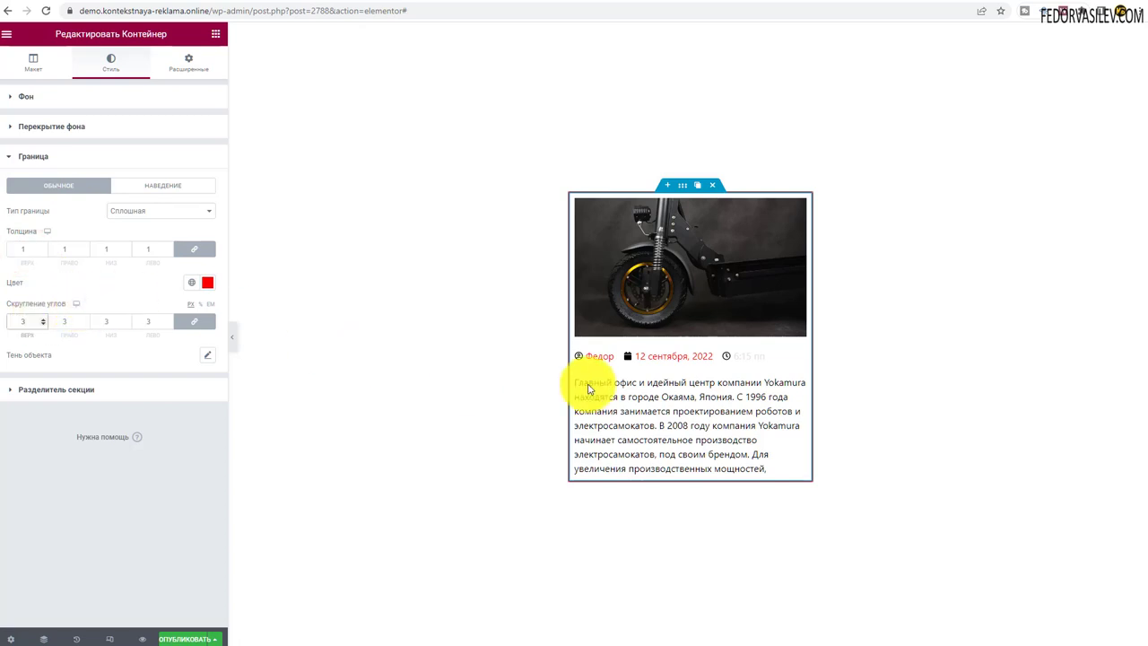
pyautogui.click(354, 441)
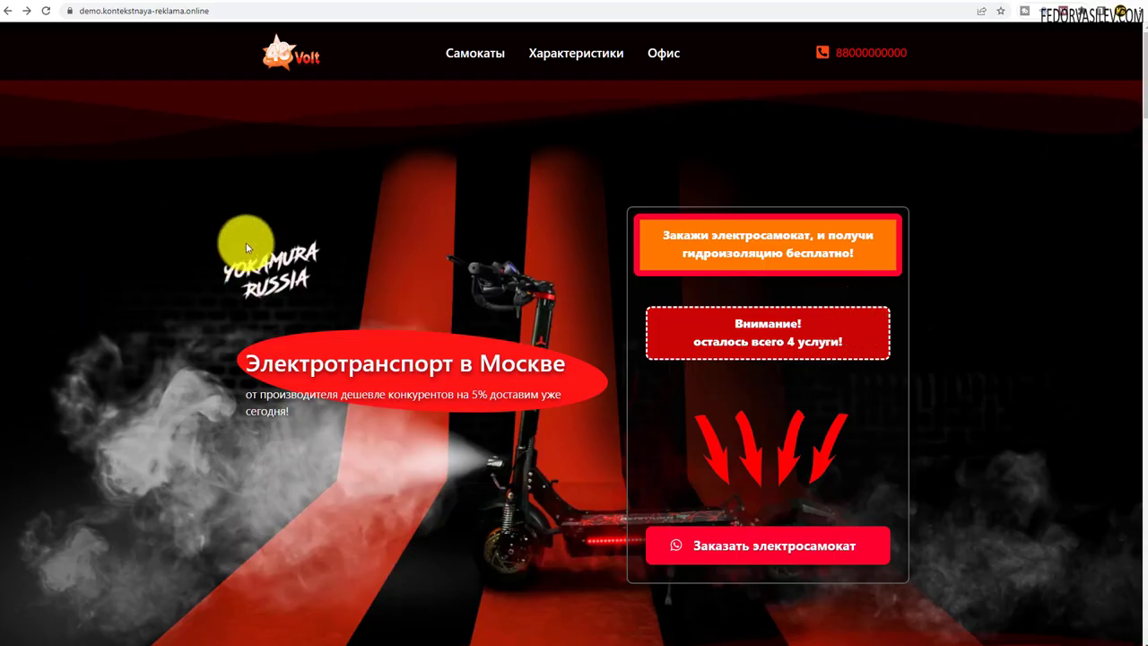
# Check the live home page's design and set the post excerpt's text colour to light red.
pyautogui.scroll(-15, 246, 242)
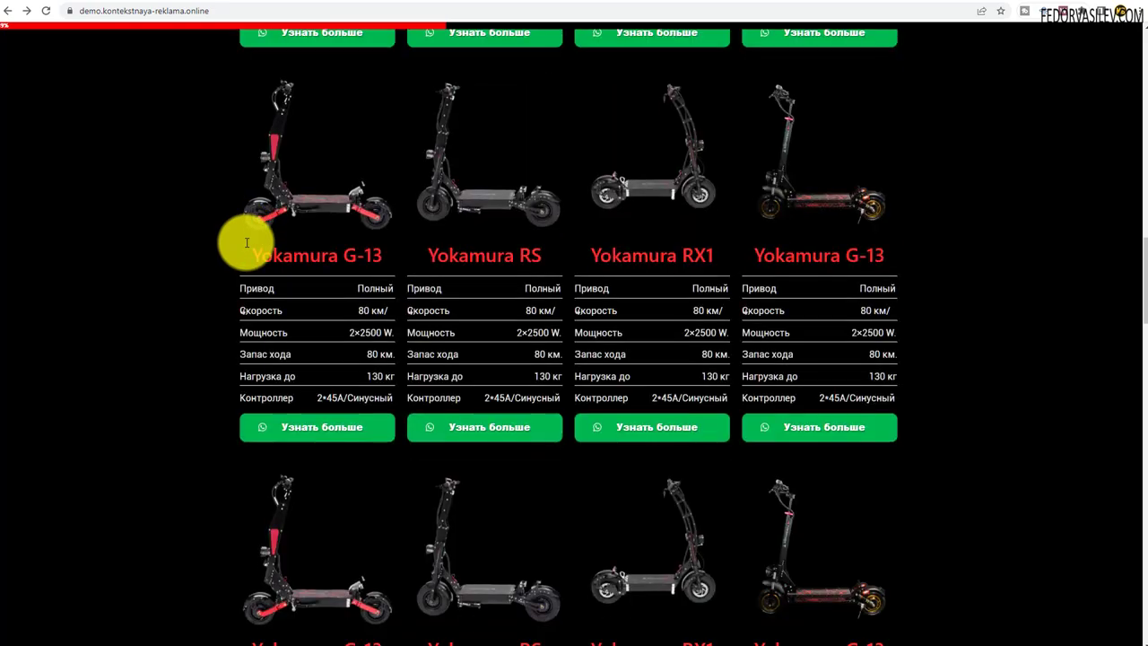
pyautogui.scroll(-5, 248, 242)
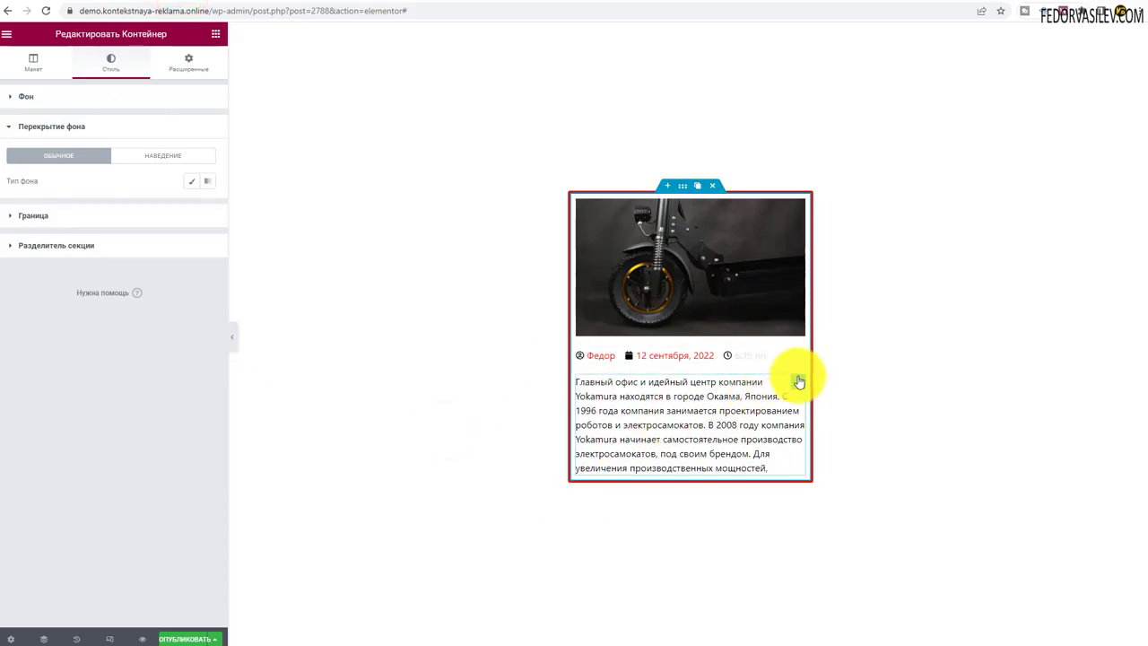
pyautogui.click(797, 384)
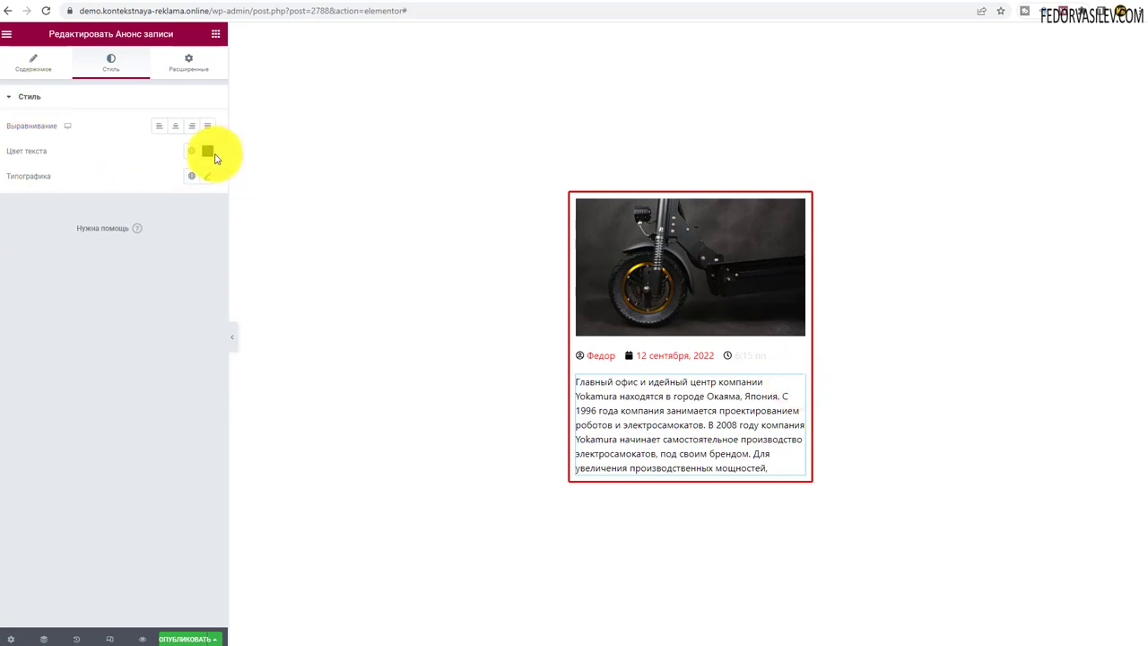
pyautogui.click(211, 156)
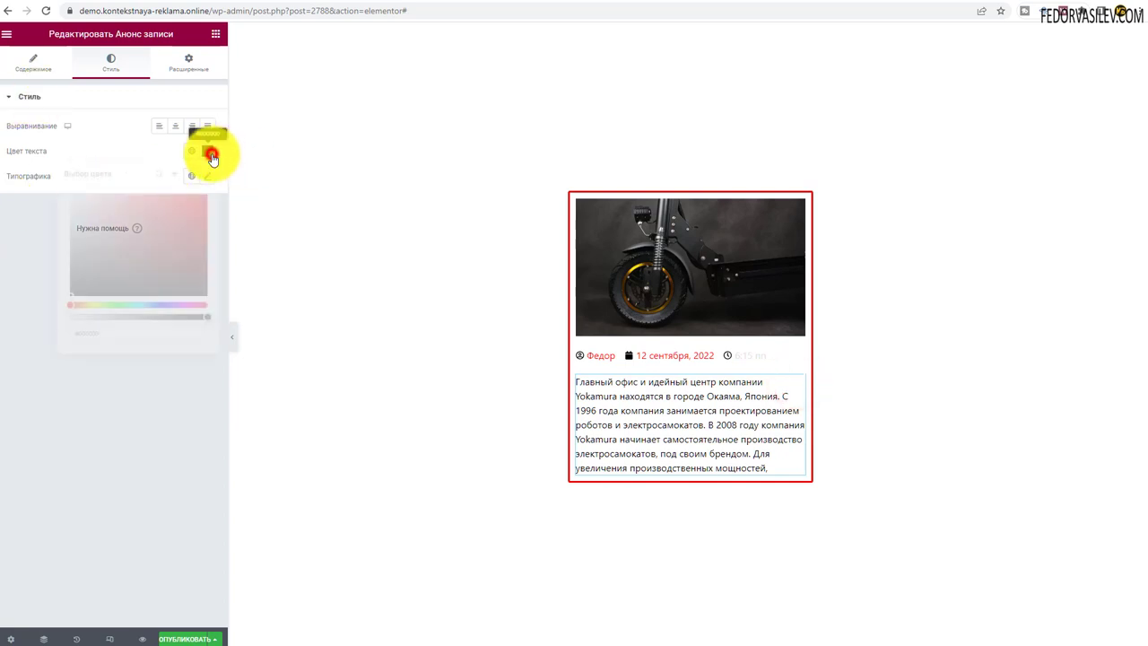
pyautogui.click(150, 231)
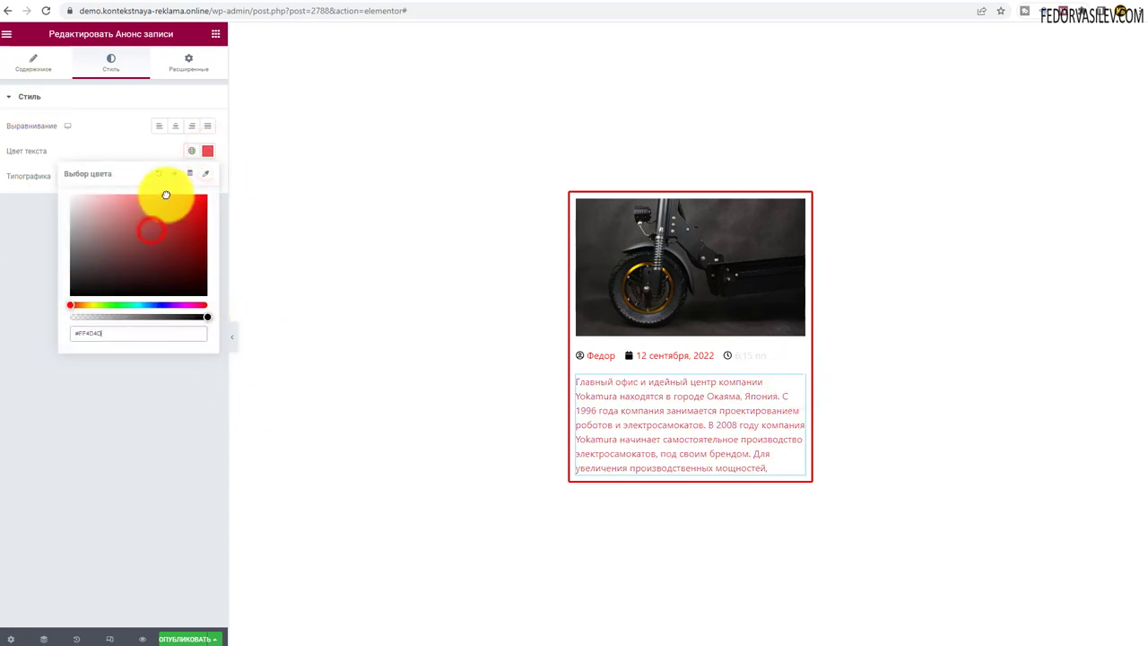
pyautogui.click(18, 217)
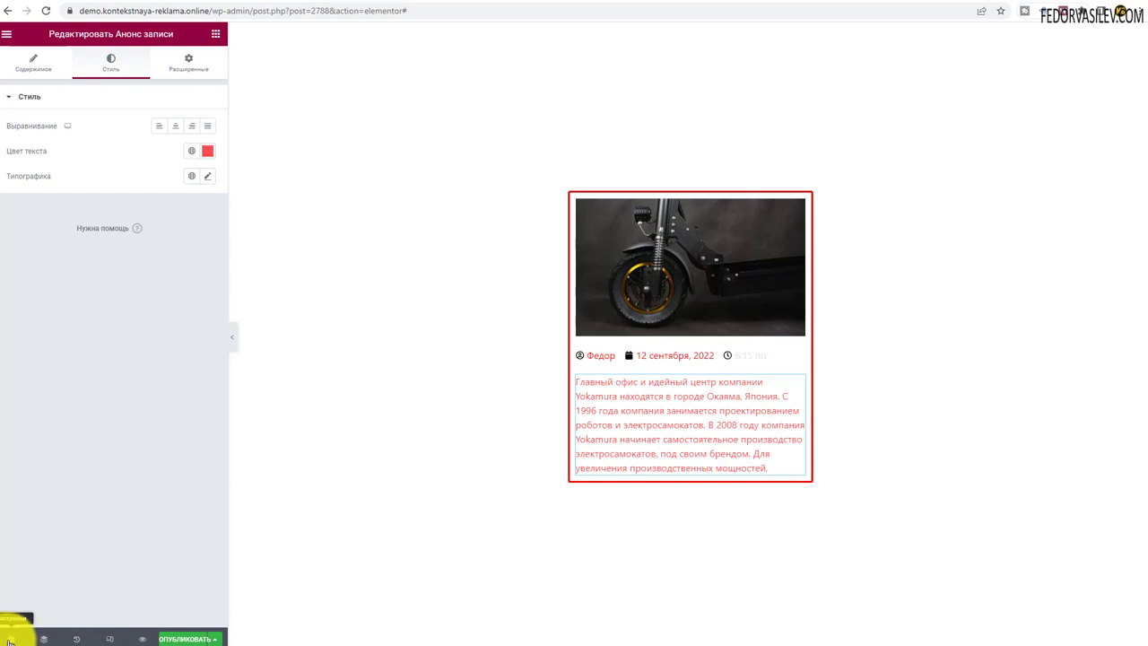
# Title the loop item template СТАТЬИ БЛОГА in its settings and publish it.
pyautogui.click(10, 638)
pyautogui.tripleClick(109, 164)
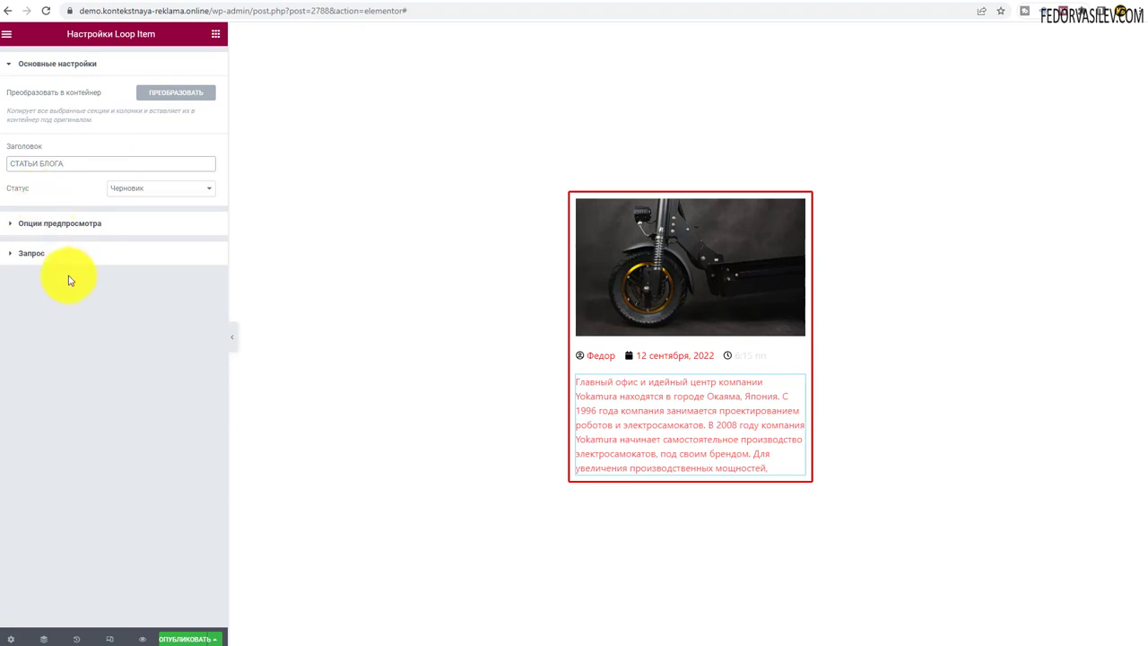
pyautogui.click(175, 639)
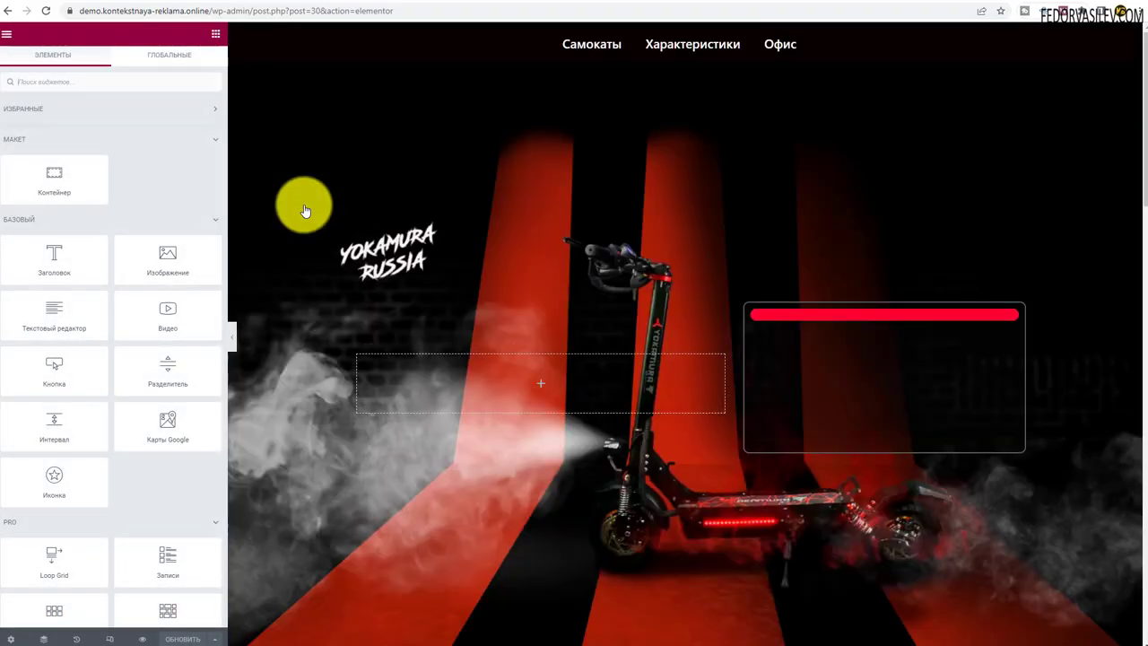
# Place a Loop Grid widget on the home page below the heading Самокаты в продаже.
pyautogui.scroll(-15, 457, 274)
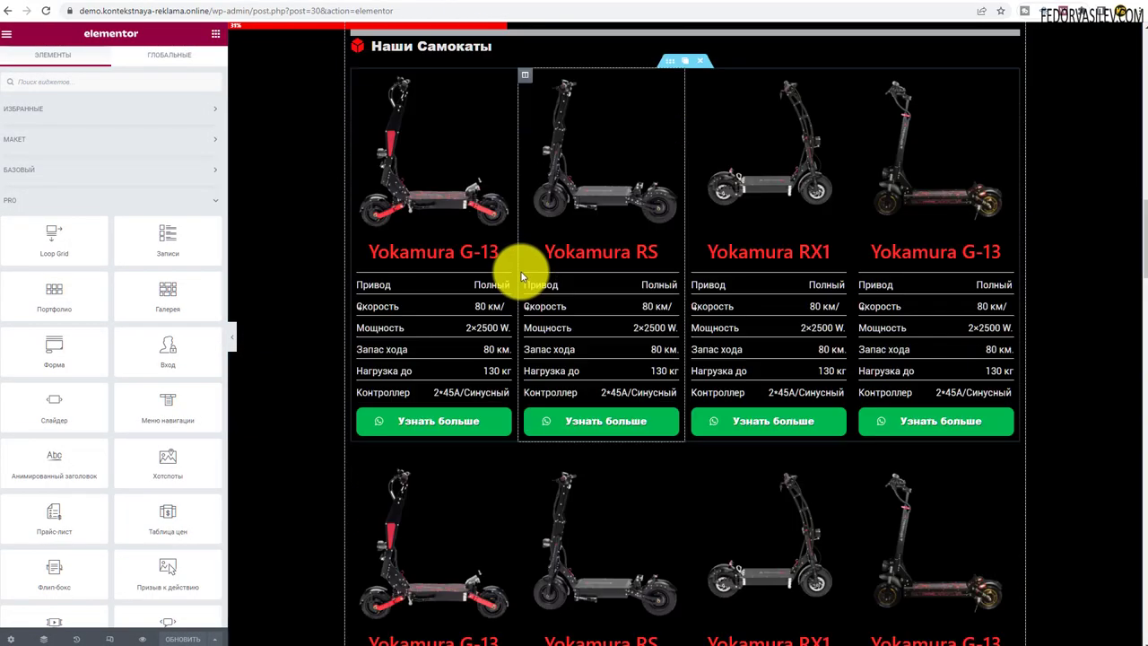
pyautogui.scroll(-4, 521, 272)
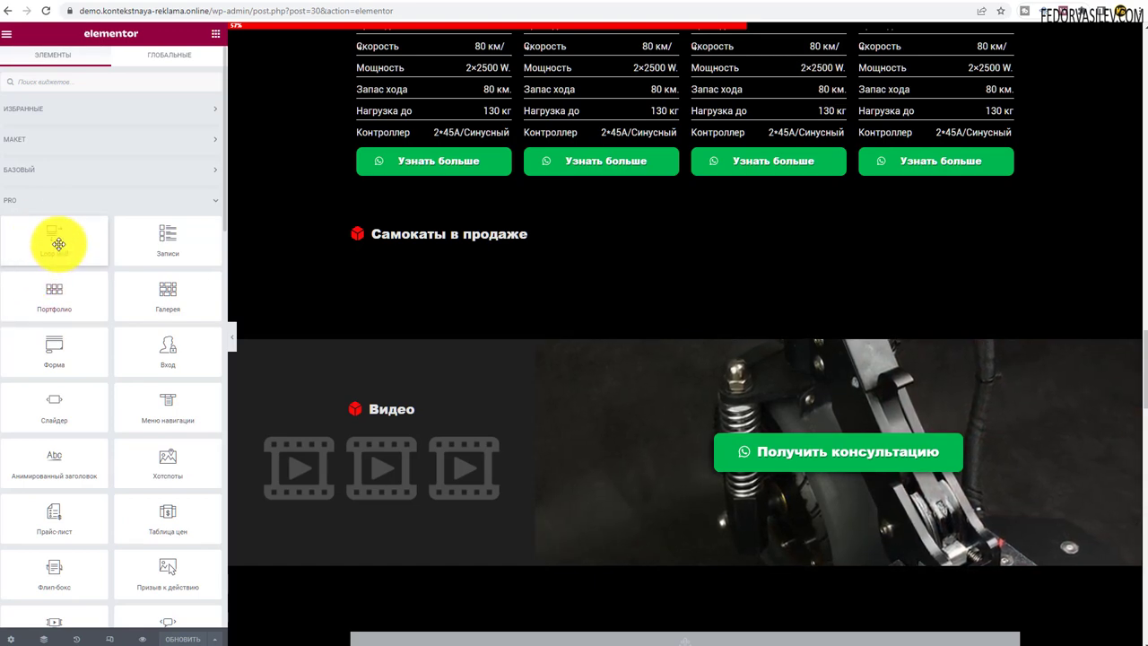
pyautogui.moveTo(62, 239); pyautogui.dragTo(418, 239)
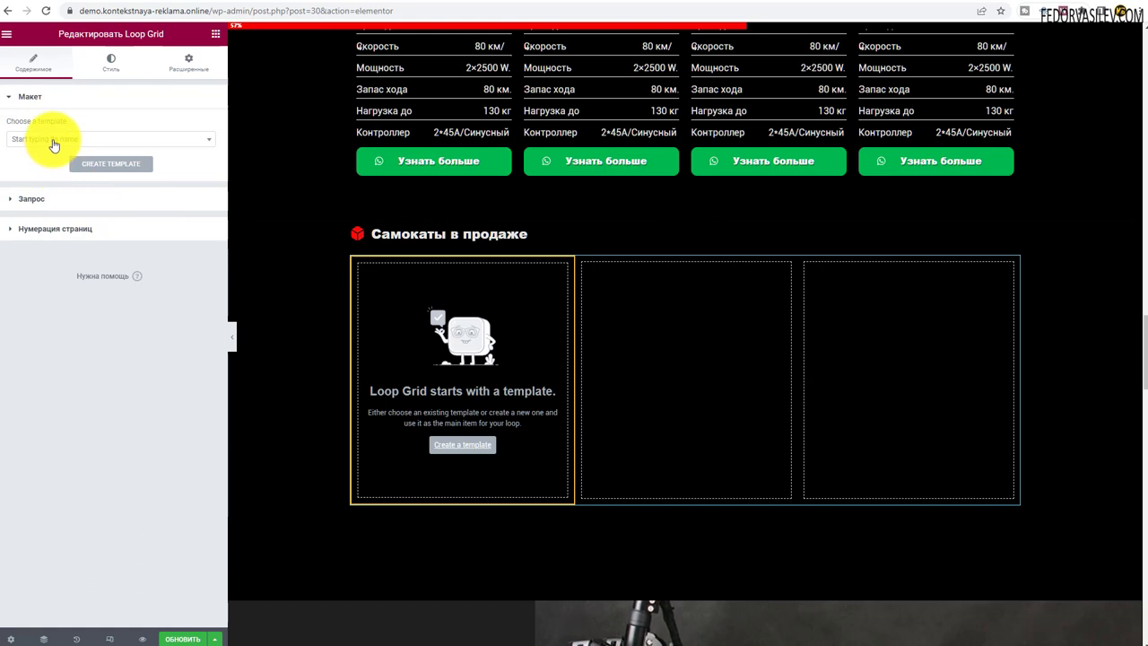
# Assign the СТАТЬИ БЛОГА template to the Loop Grid.
pyautogui.click(50, 140)
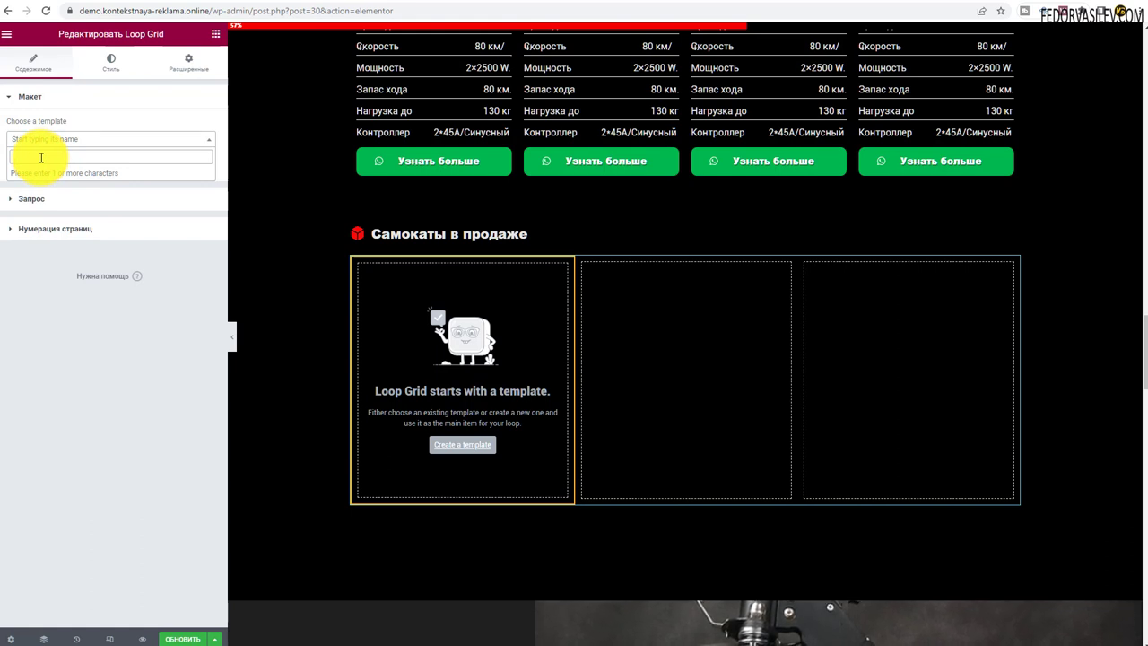
pyautogui.write('статья')
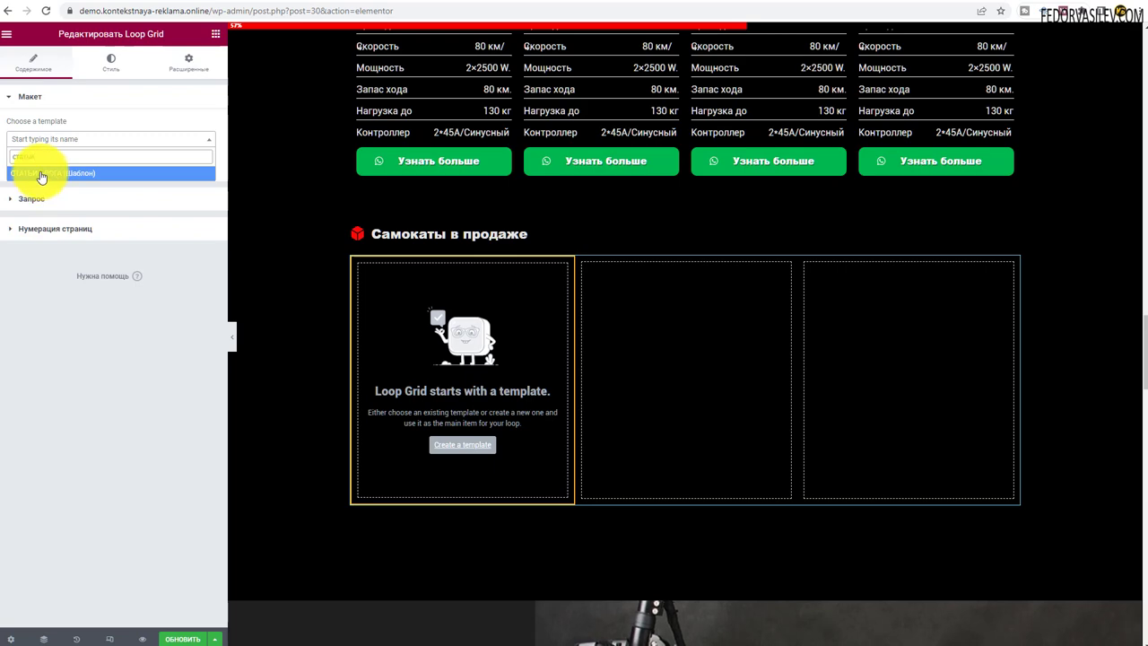
pyautogui.click(40, 172)
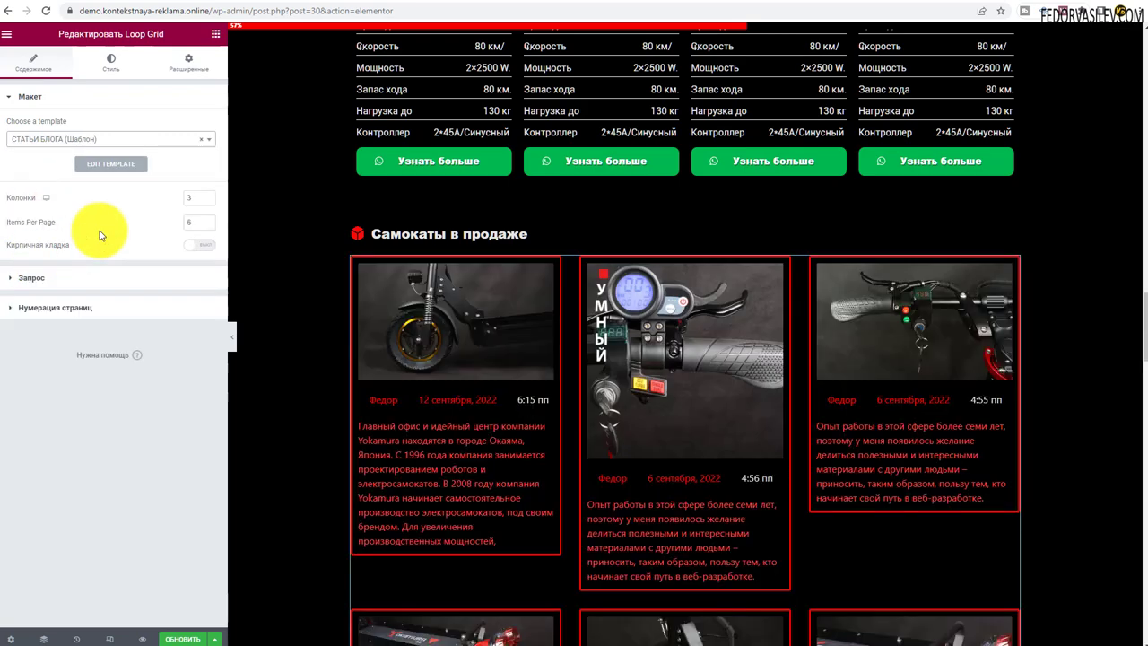
# Review the post cards, try the Loop Grid with 2 columns, and set it back to 3.
pyautogui.scroll(-5, 282, 293)
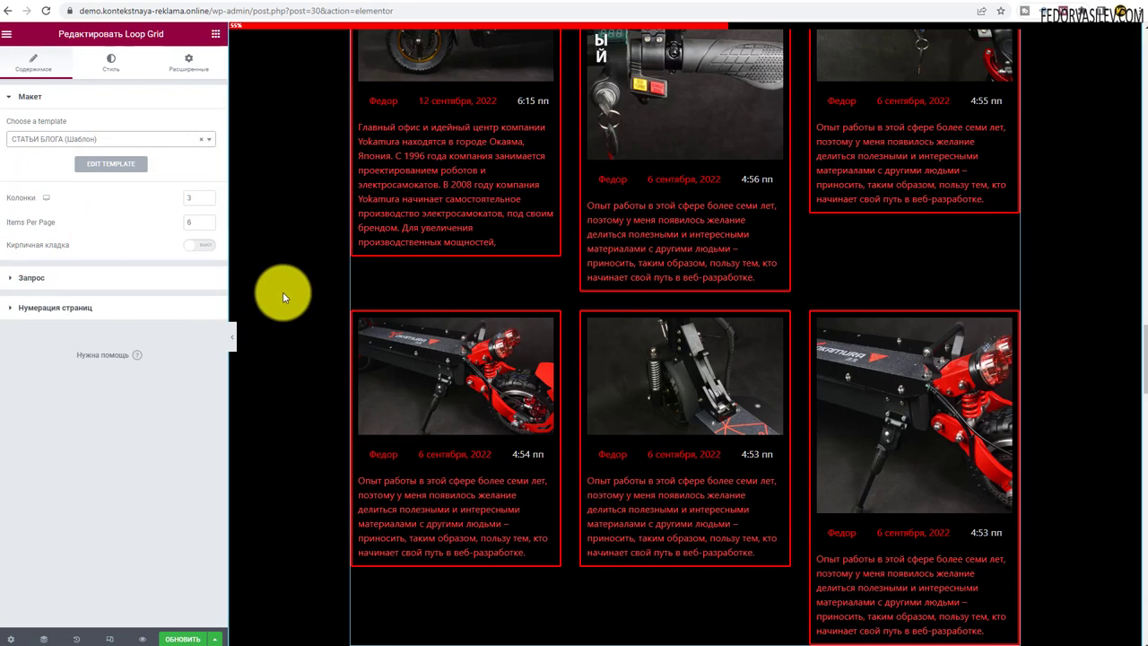
pyautogui.scroll(4, 282, 291)
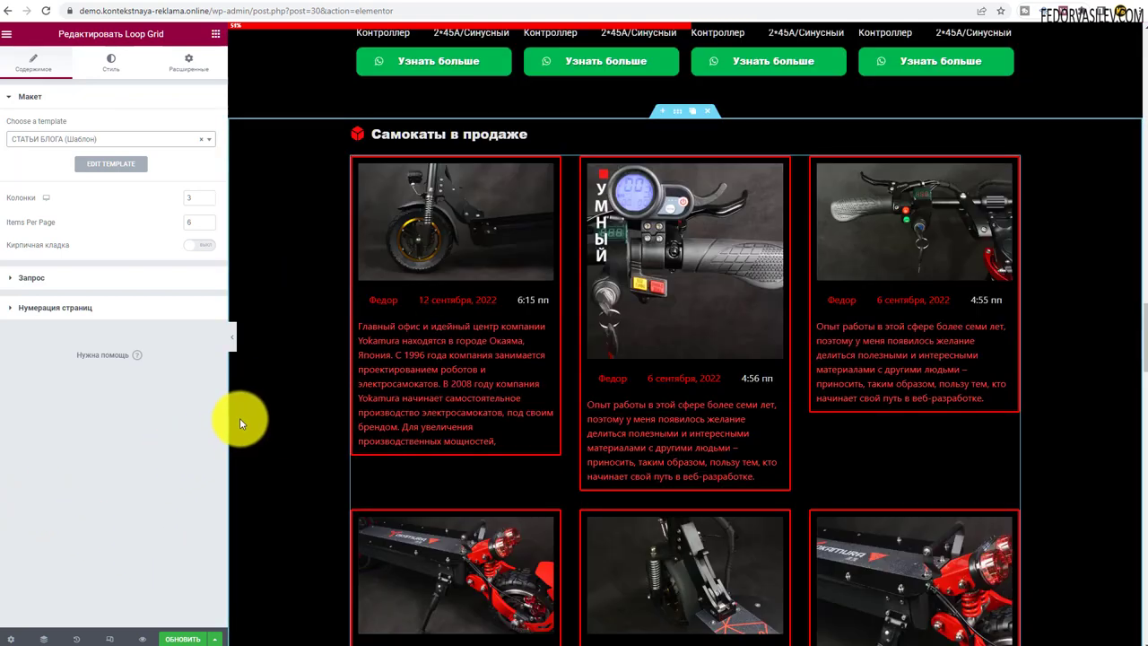
pyautogui.scroll(8, 240, 418)
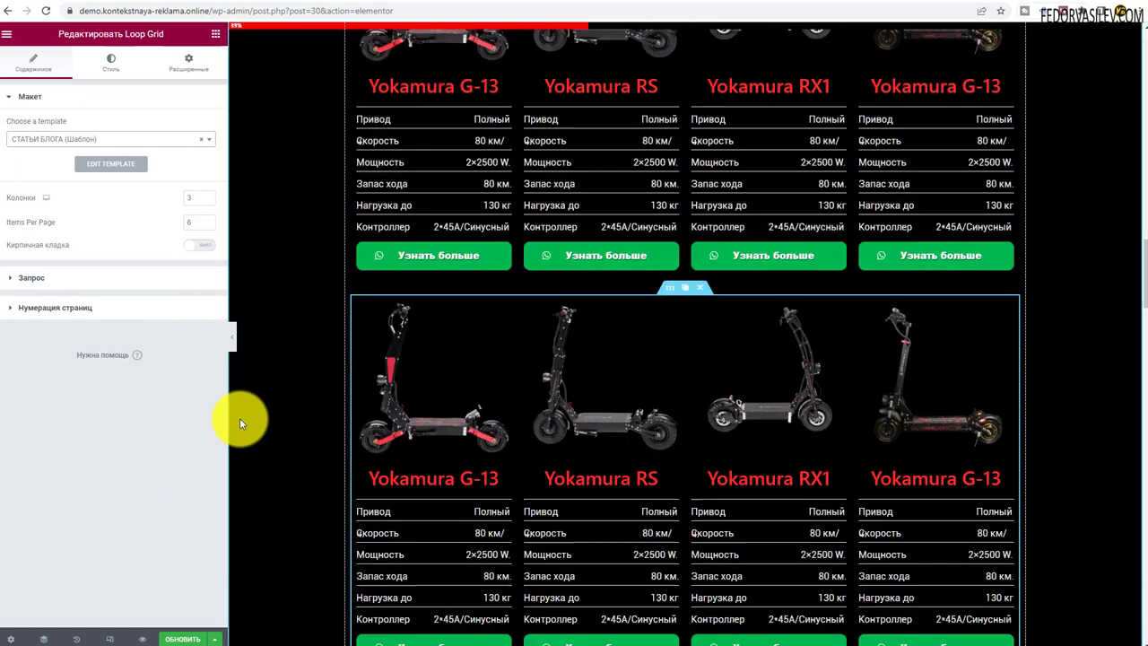
pyautogui.scroll(-6, 239, 418)
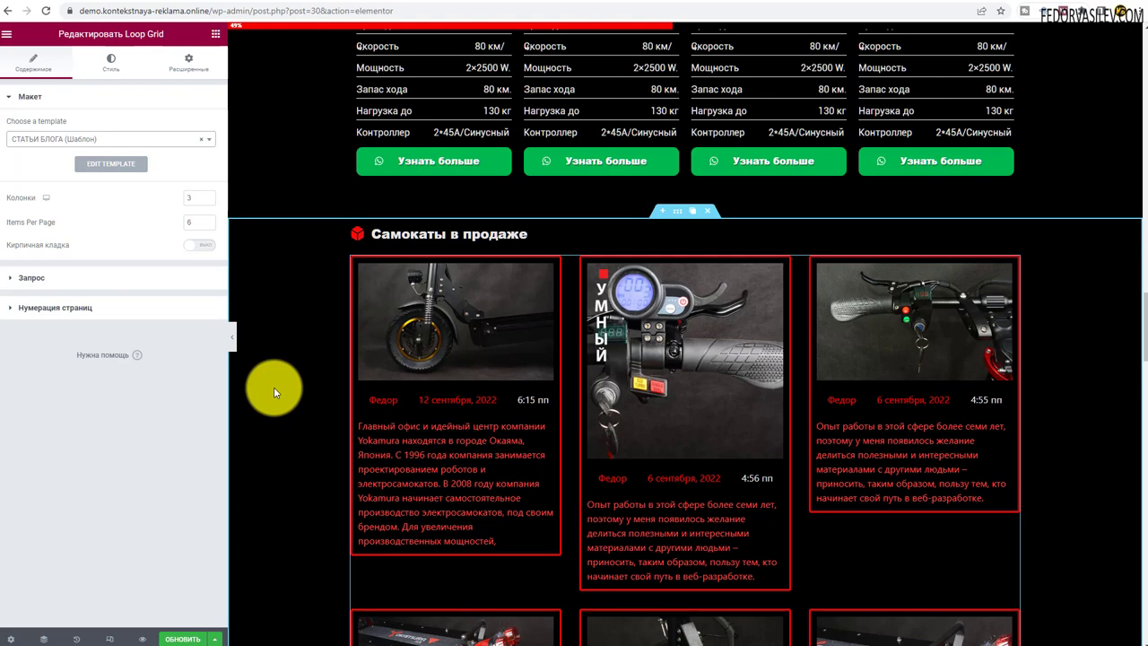
pyautogui.scroll(-1, 273, 391)
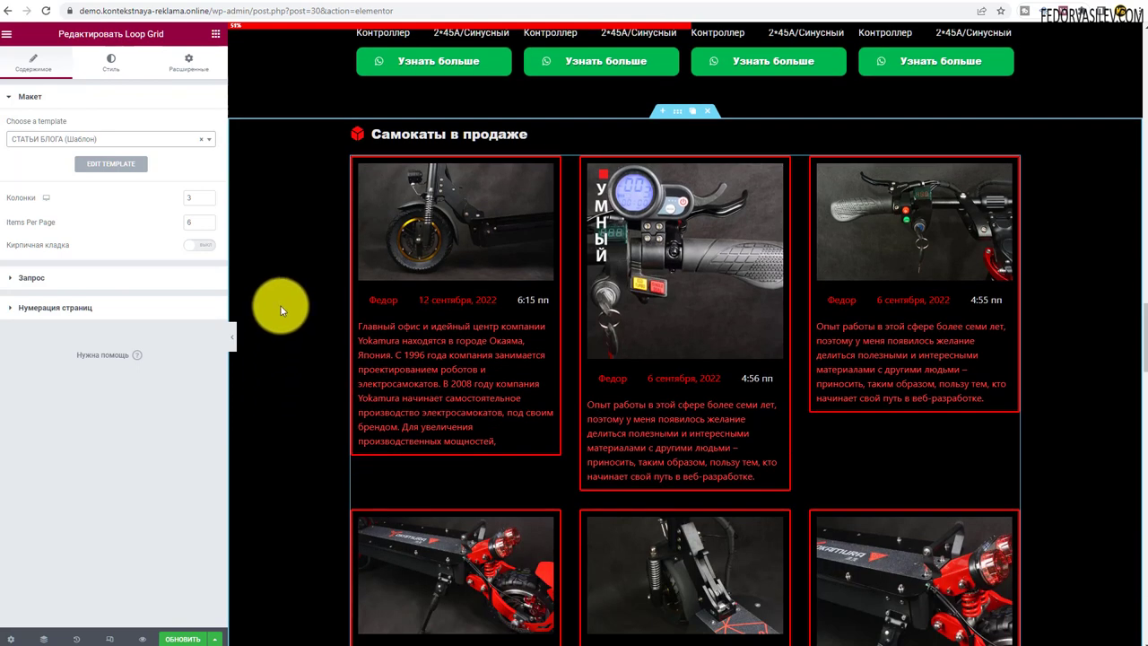
pyautogui.click(191, 197)
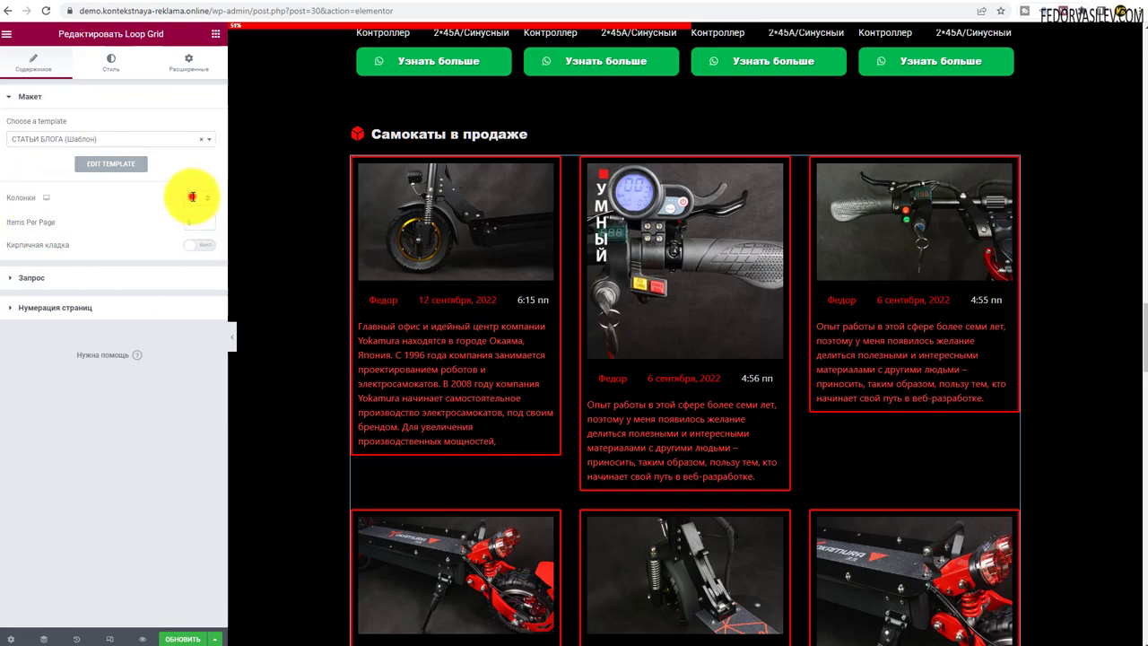
pyautogui.press('Down')
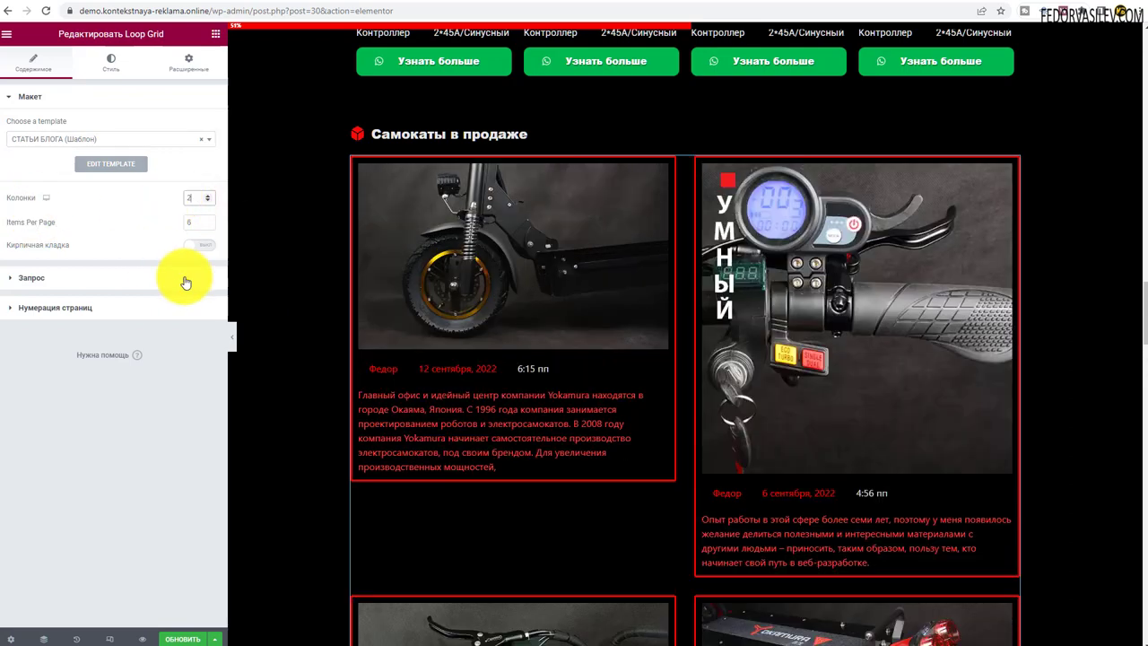
pyautogui.scroll(-6, 449, 339)
pyautogui.scroll(4, 251, 260)
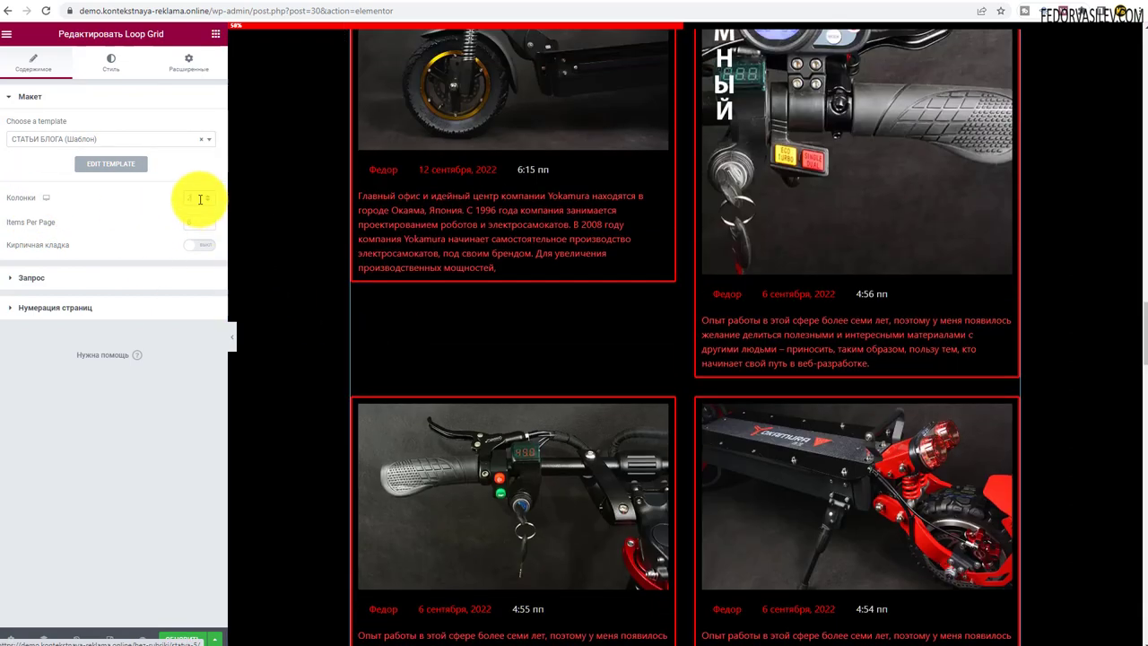
pyautogui.press('Up')
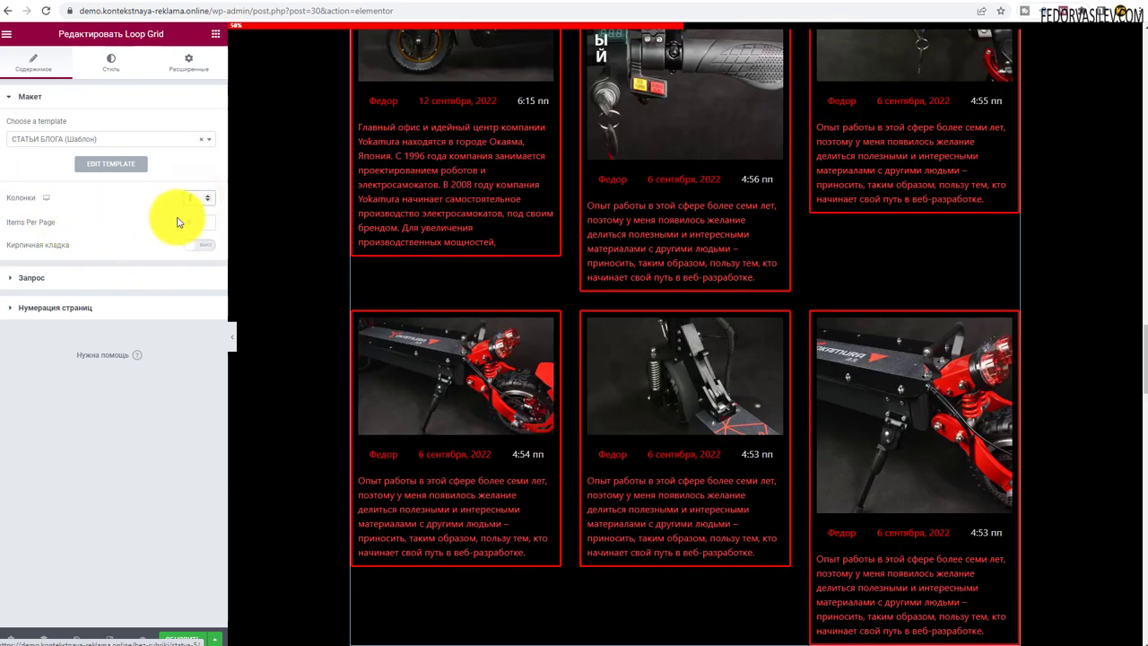
# Limit the Loop Grid to 3 items per page and try the masonry option (Кирпичная кладка).
pyautogui.write('3')
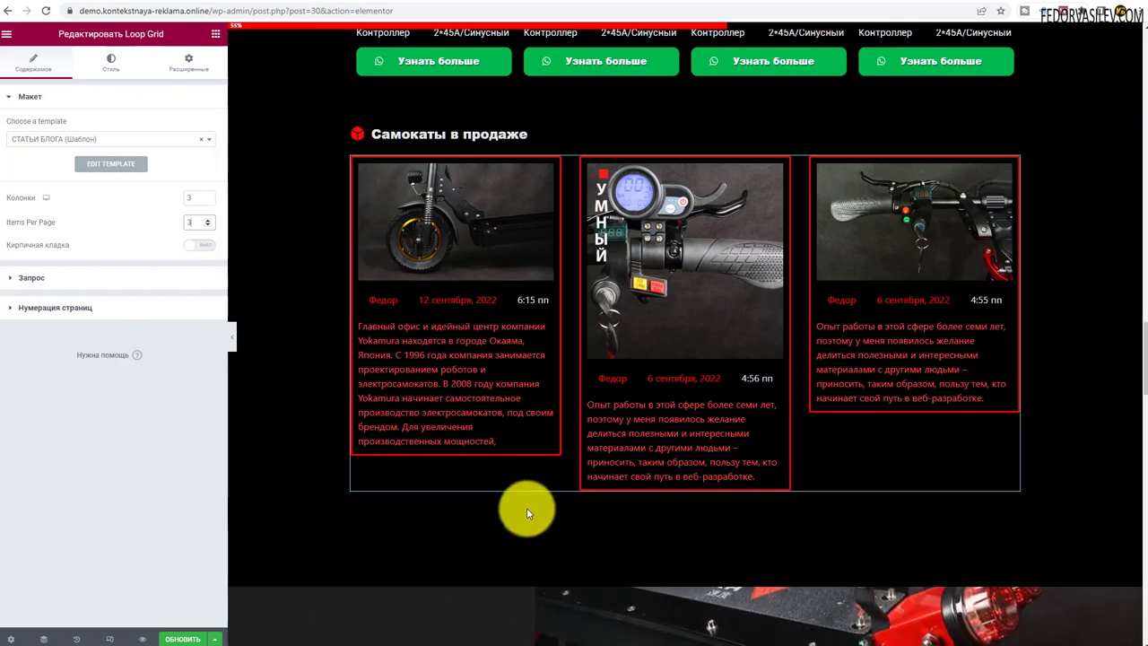
pyautogui.click(210, 248)
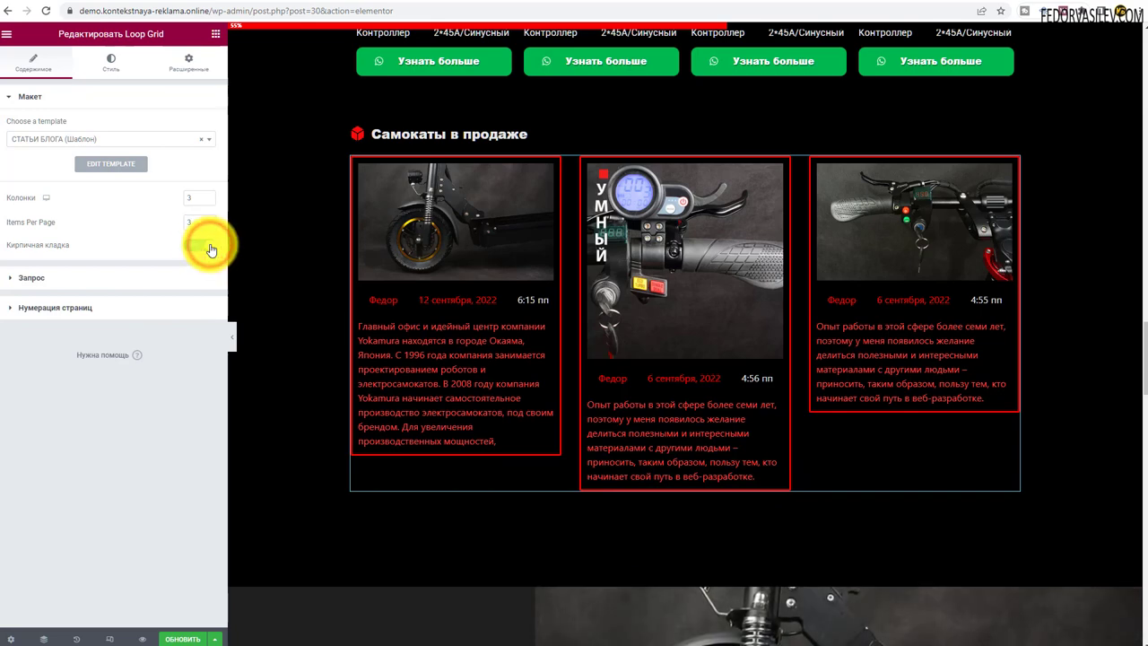
# Switch the Loop Grid's query source to products (Товары).
pyautogui.click(31, 277)
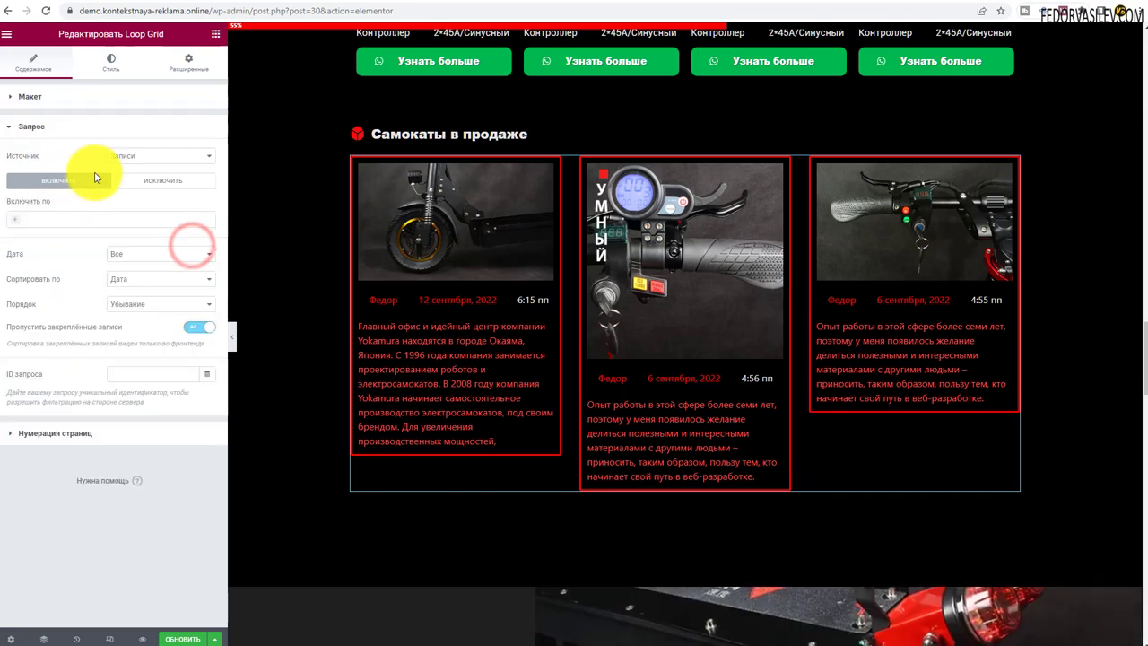
pyautogui.click(123, 158)
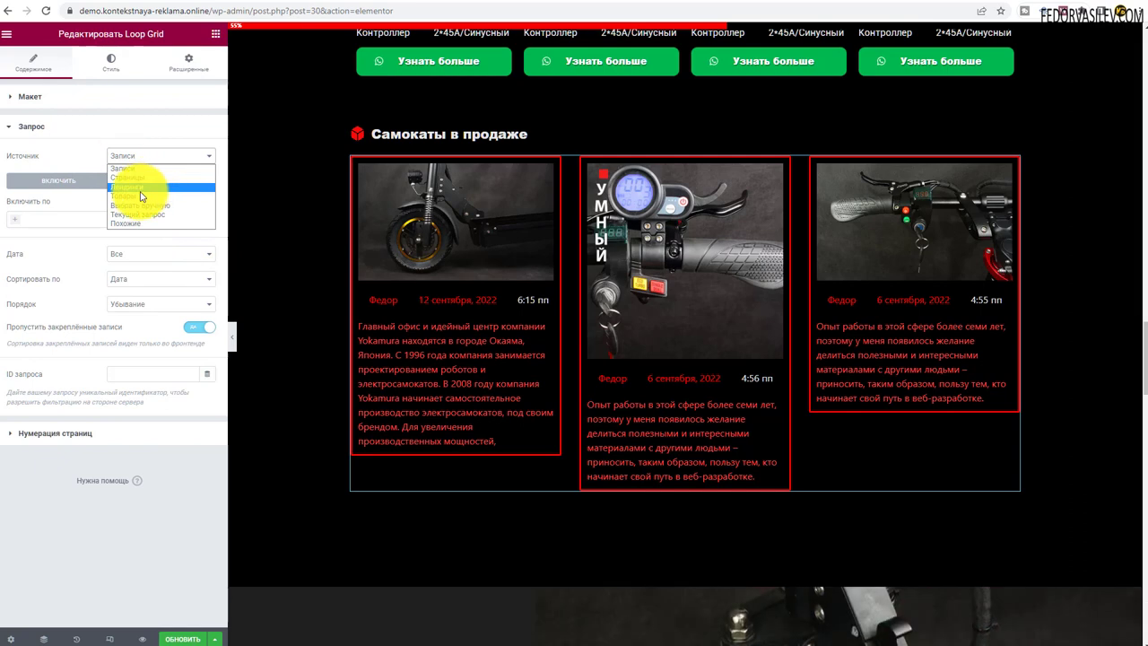
pyautogui.click(121, 195)
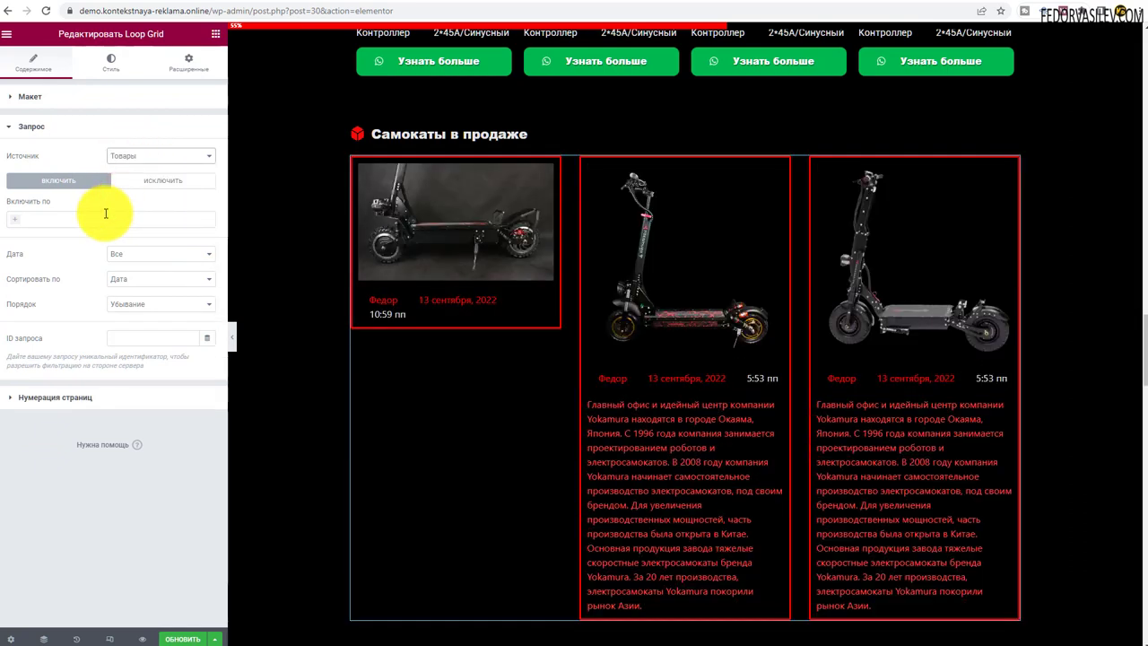
# Review the product cards and switch the Loop Grid's query source back to posts (Записи).
pyautogui.scroll(-1, 902, 239)
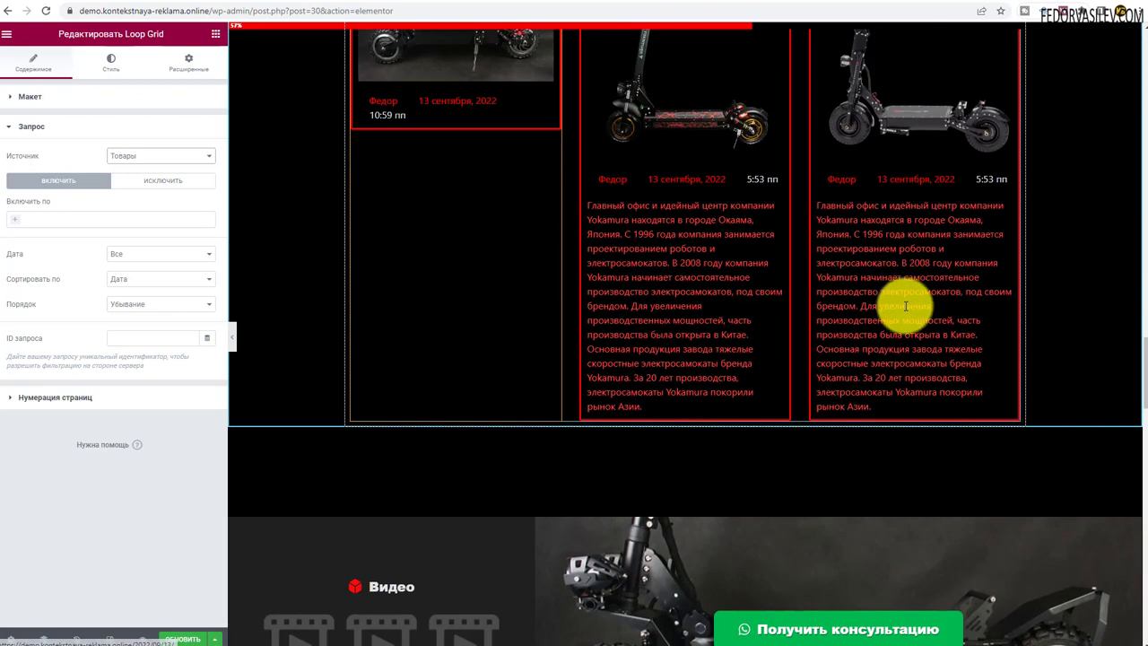
pyautogui.scroll(1, 897, 343)
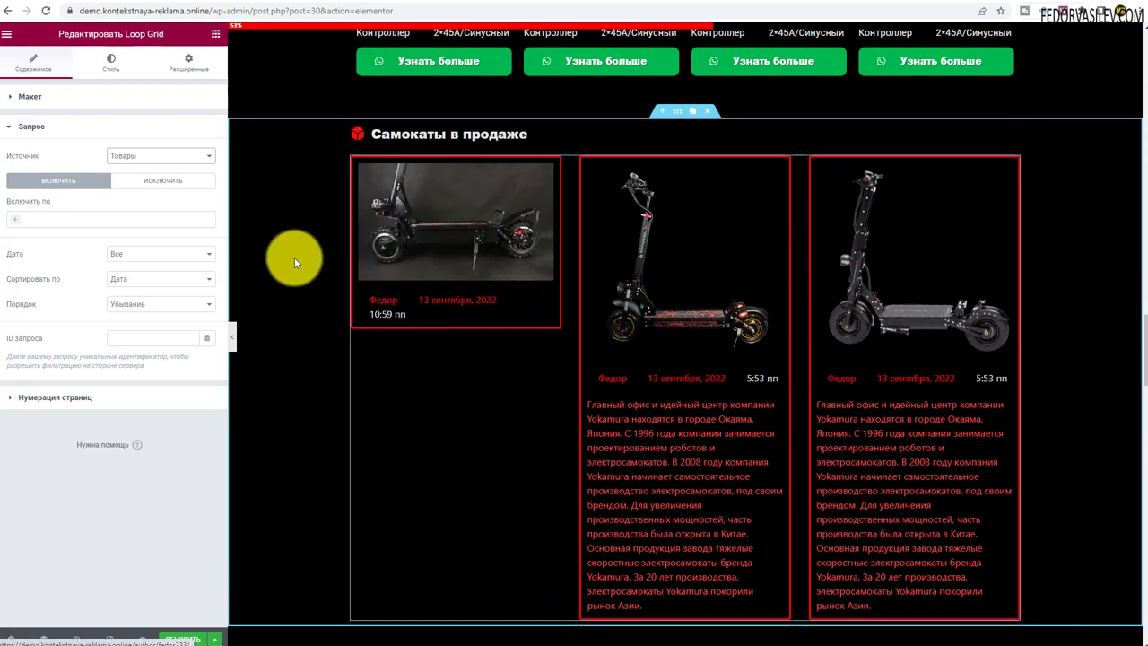
pyautogui.click(154, 156)
pyautogui.click(134, 170)
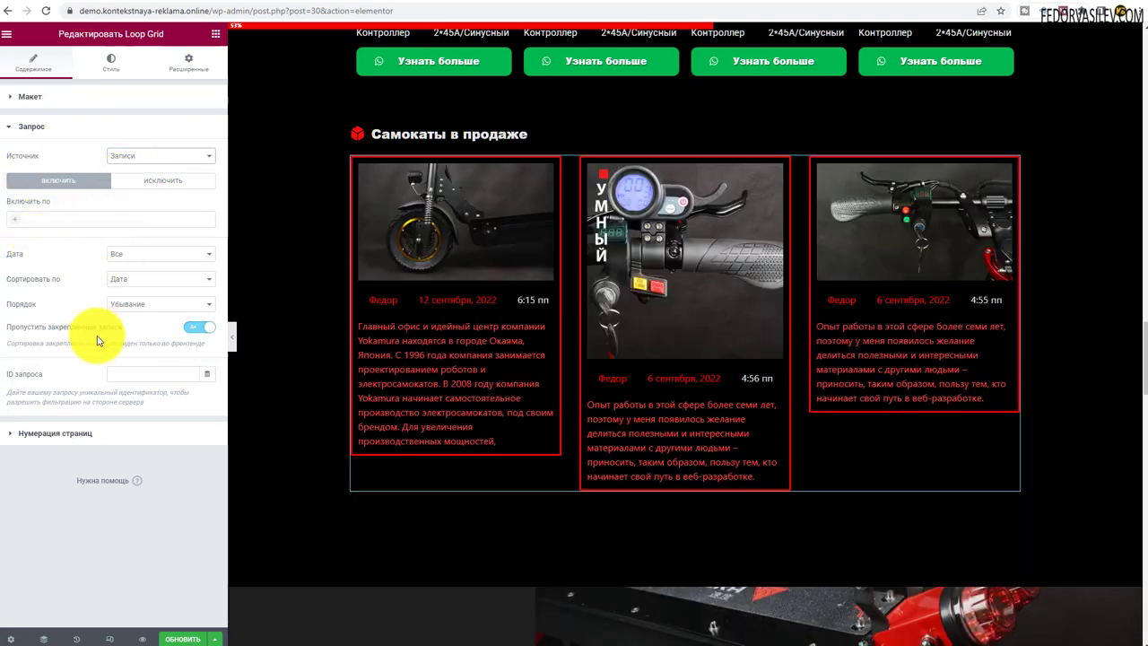
# Set the Loop Grid's pagination to load on click (Загрузить по клику).
pyautogui.click(90, 435)
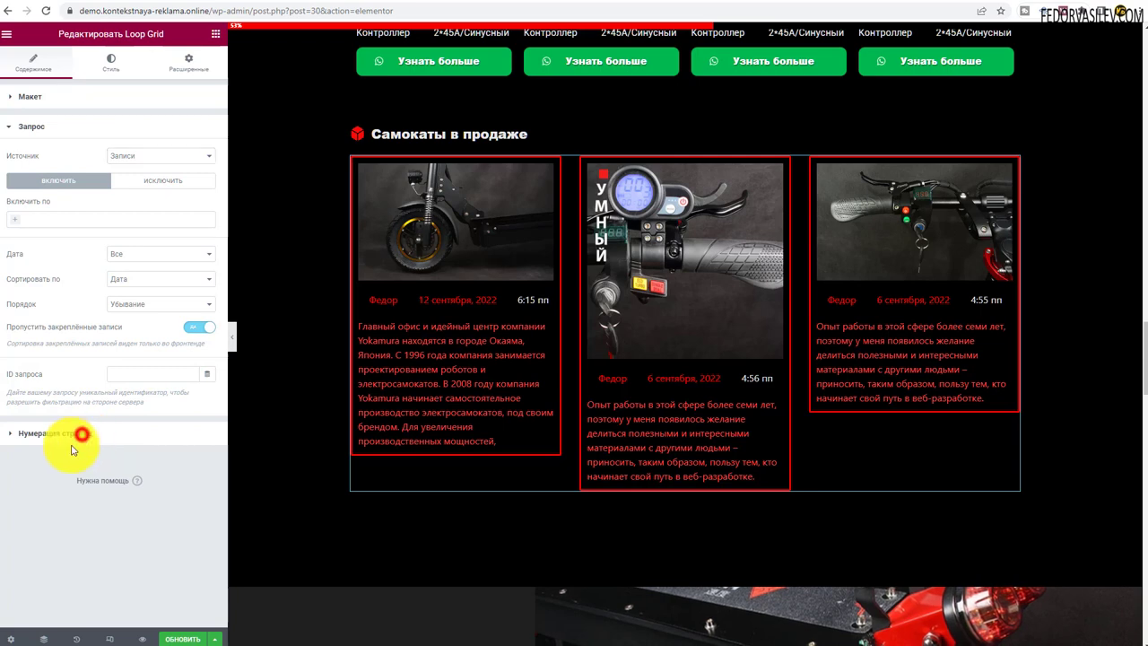
pyautogui.click(125, 185)
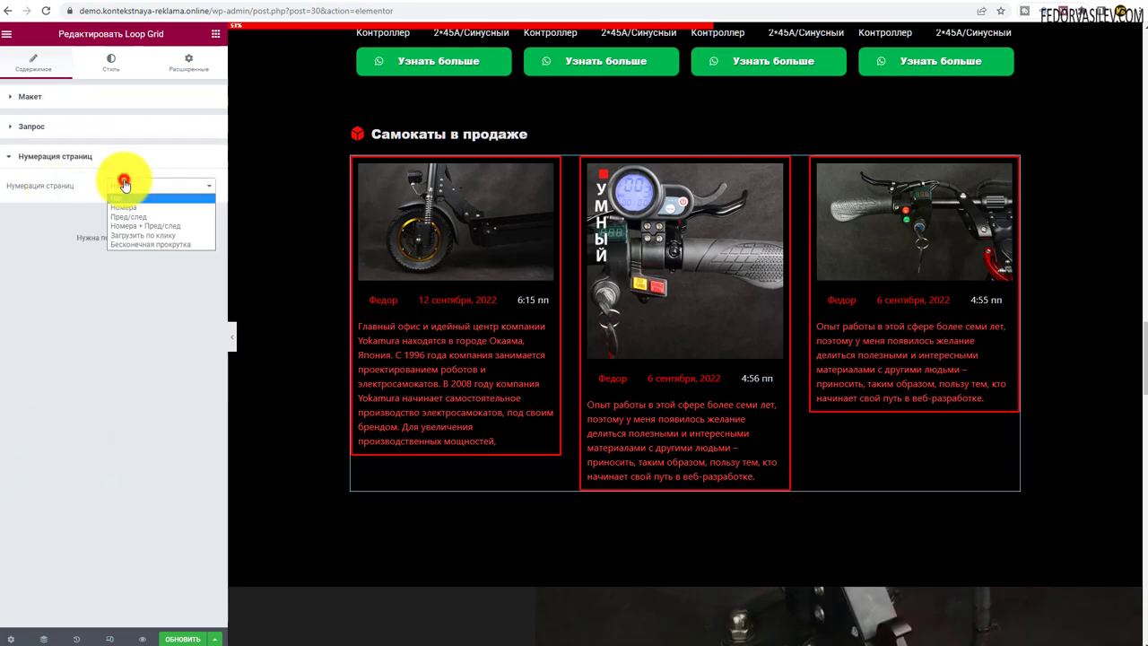
pyautogui.click(137, 236)
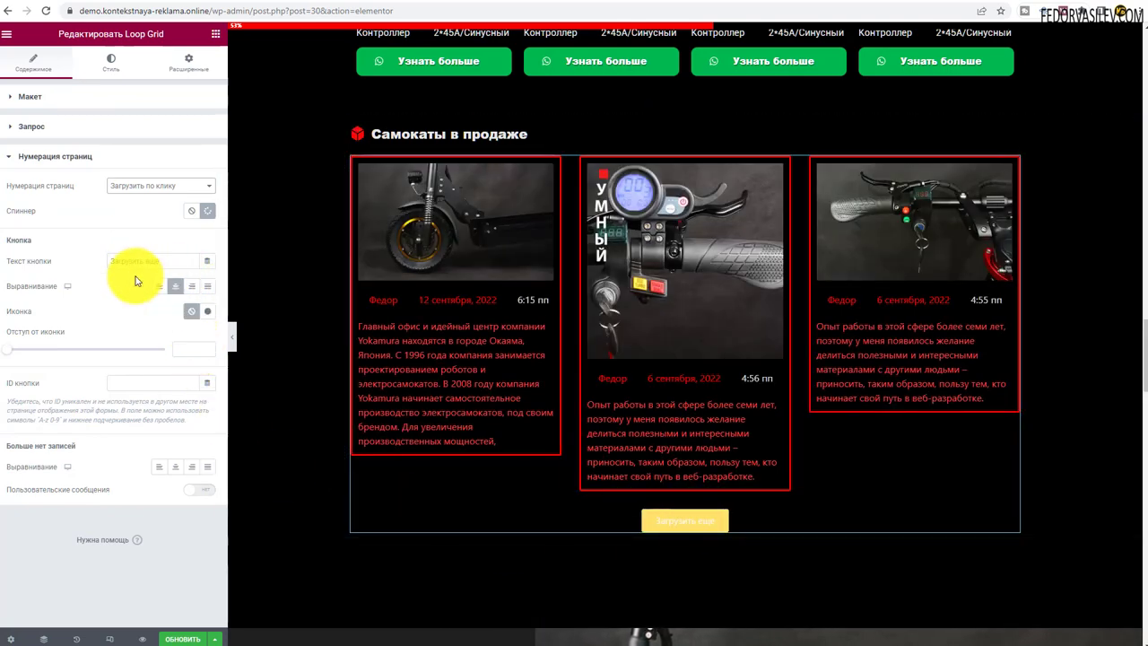
# Try left alignment for the load-more button, set it back to centre, and enable custom messages (Пользовательские сообщения) for the end of the posts.
pyautogui.tripleClick(168, 260)
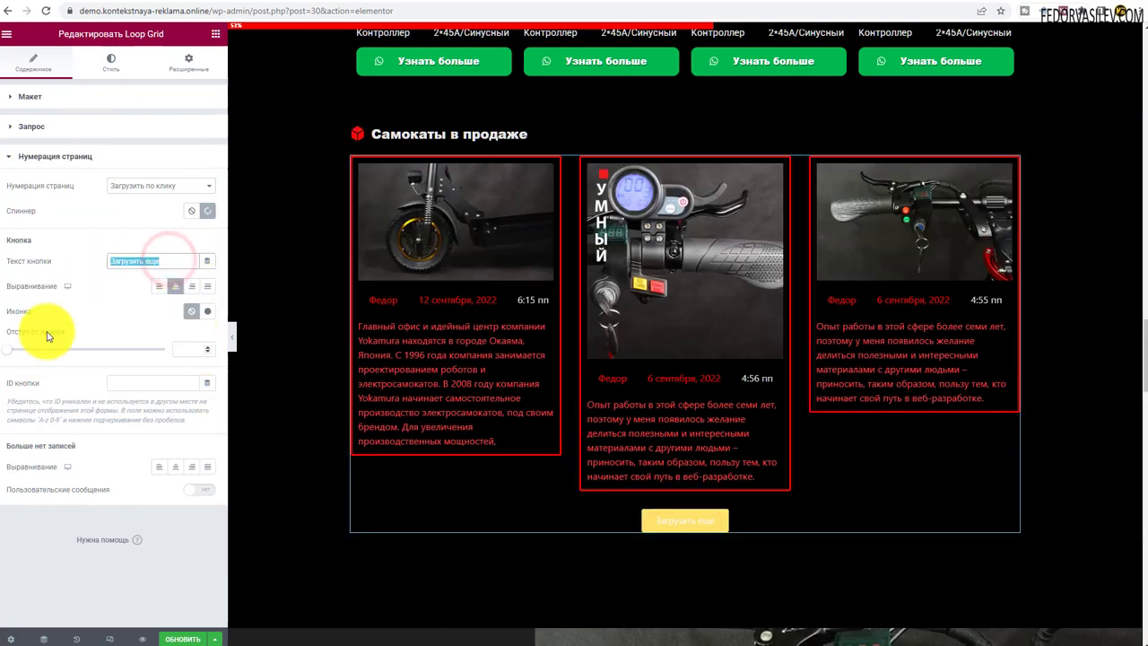
pyautogui.click(159, 286)
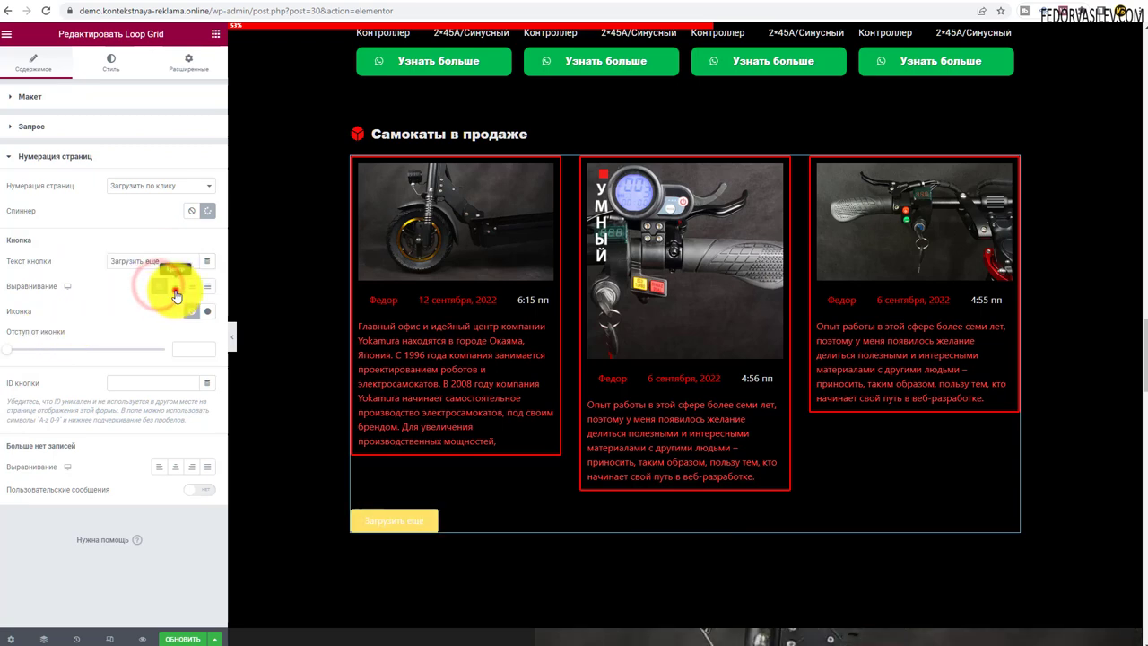
pyautogui.click(175, 289)
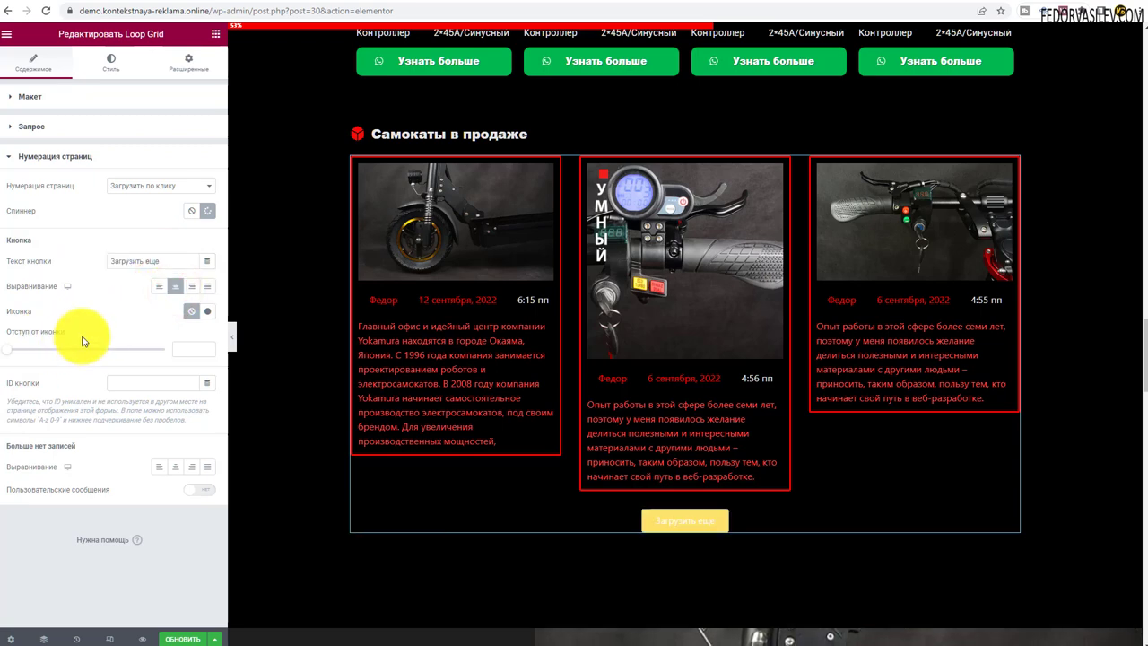
pyautogui.click(201, 489)
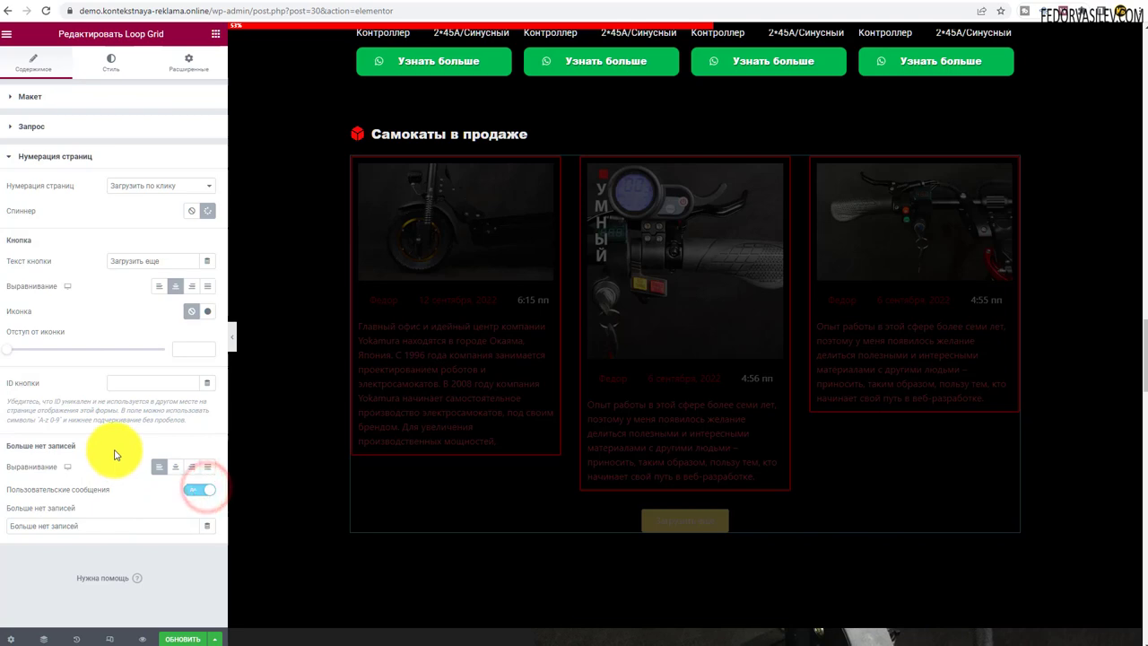